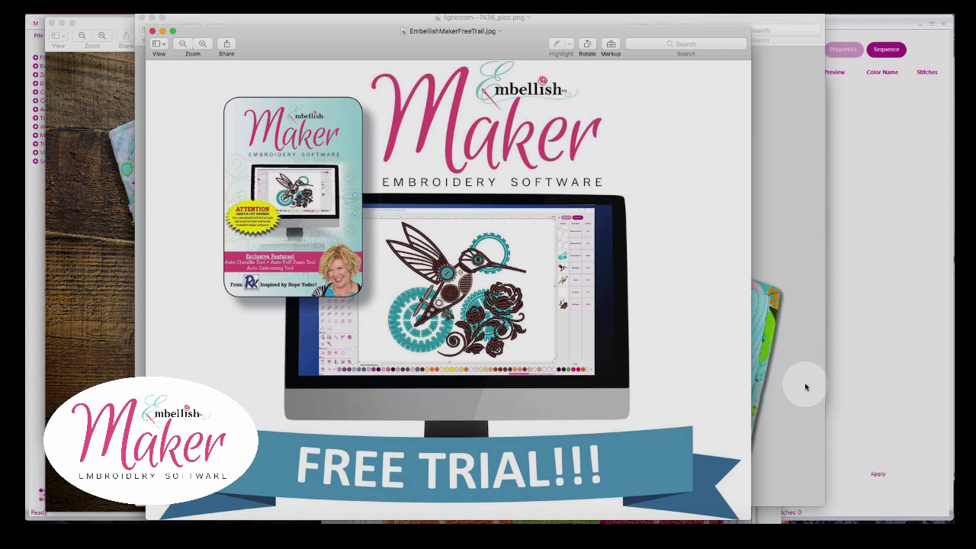
Step: Cycle past the Christmas stocking photo to bring the MYLAR mug rug photo to the front
{"action": "left_click", "coordinate": [106, 109]}
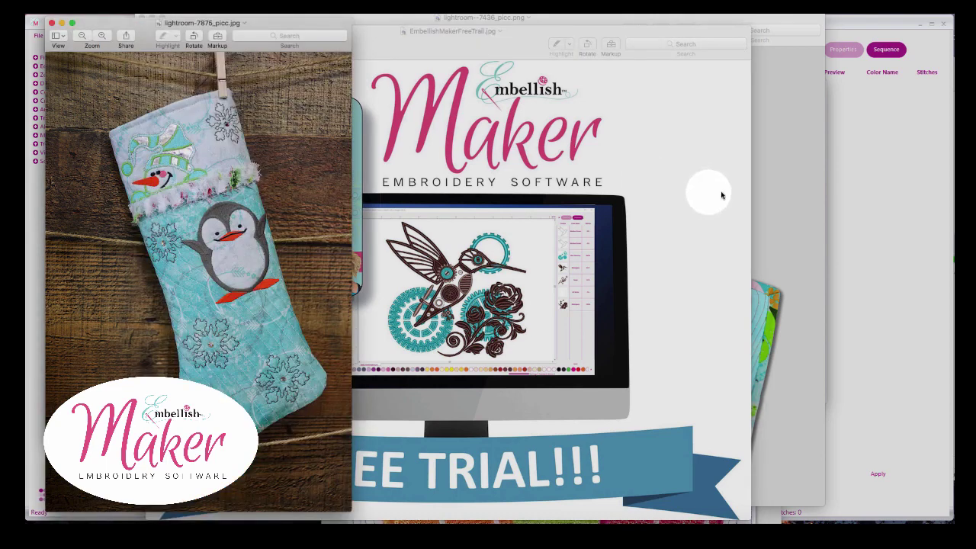
{"action": "left_click", "coordinate": [782, 177]}
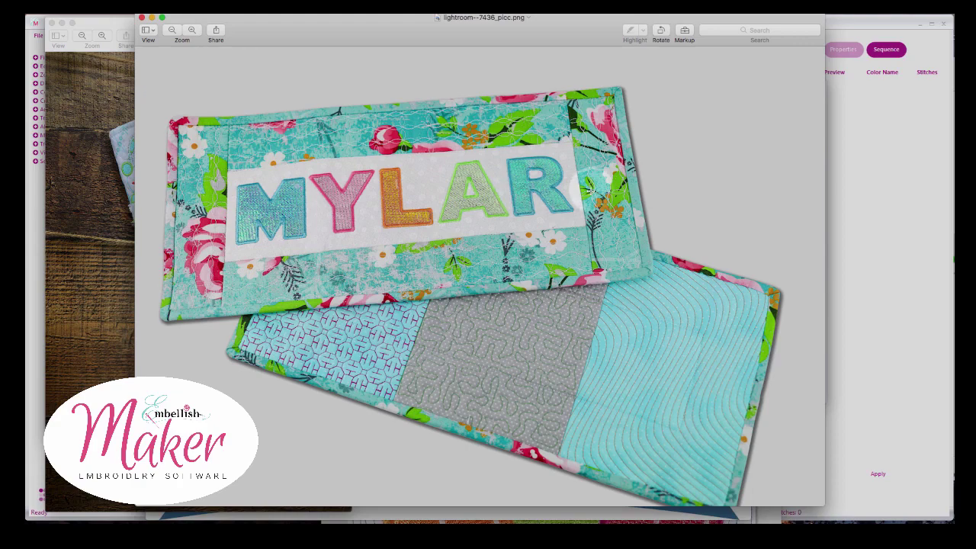
Step: Zoom in three levels on the mug rug quilting, pan around it, then zoom out one level
{"action": "left_click", "coordinate": [193, 31]}
{"action": "left_click", "coordinate": [192, 31]}
{"action": "left_click", "coordinate": [193, 30]}
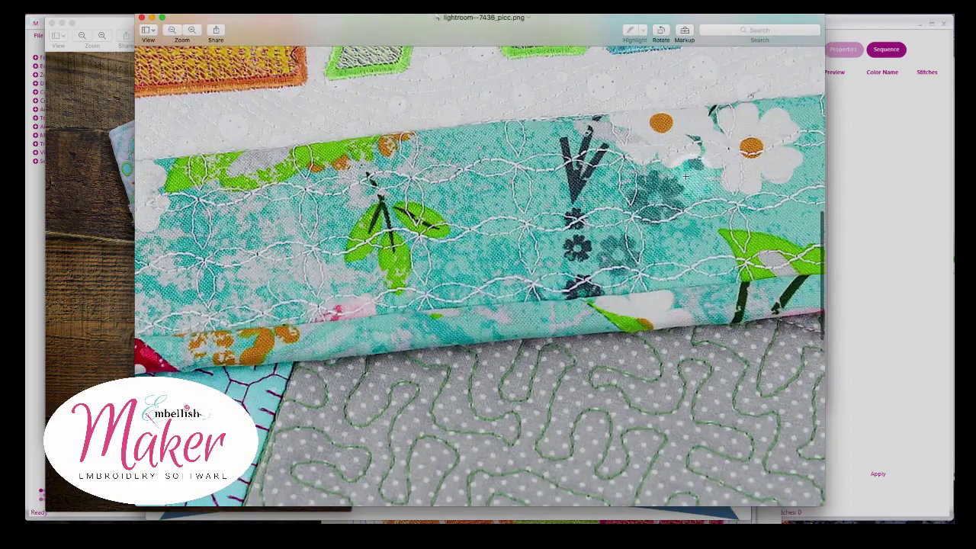
{"action": "scroll", "coordinate": [685, 177], "scroll_direction": "right", "scroll_amount": 10}
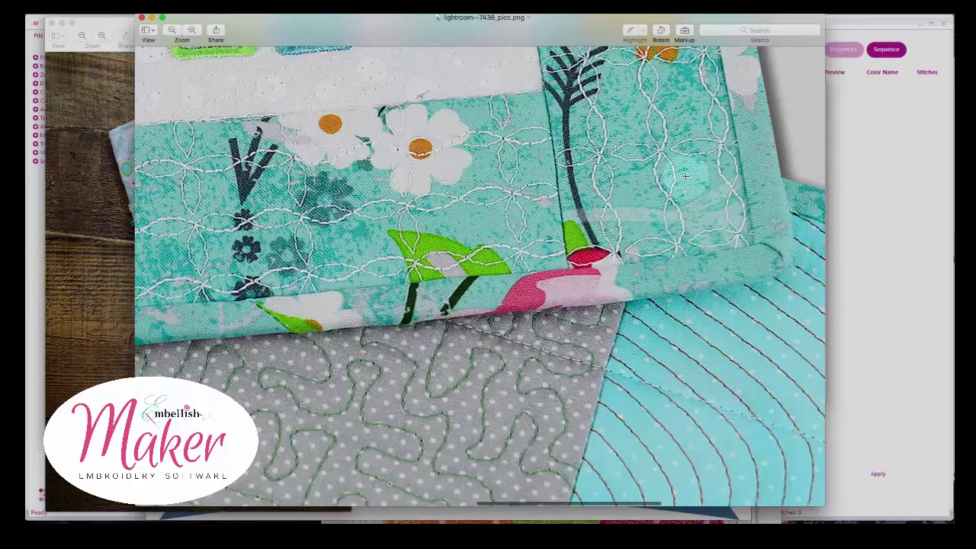
{"action": "scroll", "coordinate": [685, 177], "scroll_direction": "up", "scroll_amount": 15}
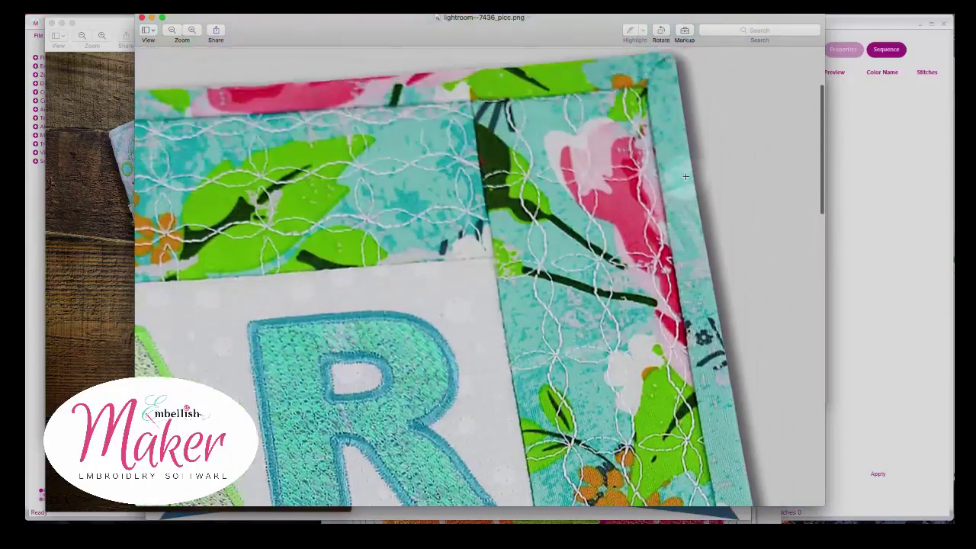
{"action": "scroll", "coordinate": [685, 177], "scroll_direction": "left", "scroll_amount": 10}
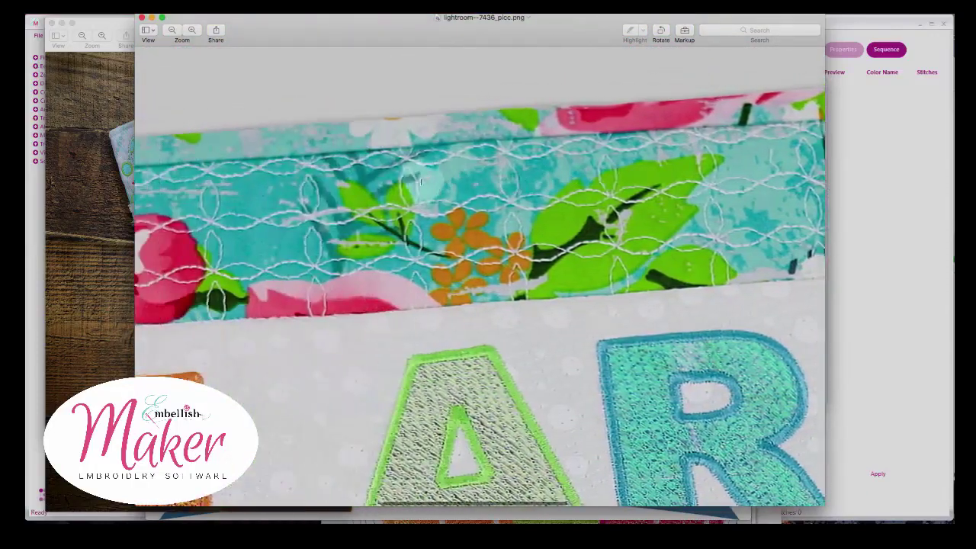
{"action": "scroll", "coordinate": [420, 181], "scroll_direction": "left", "scroll_amount": 15}
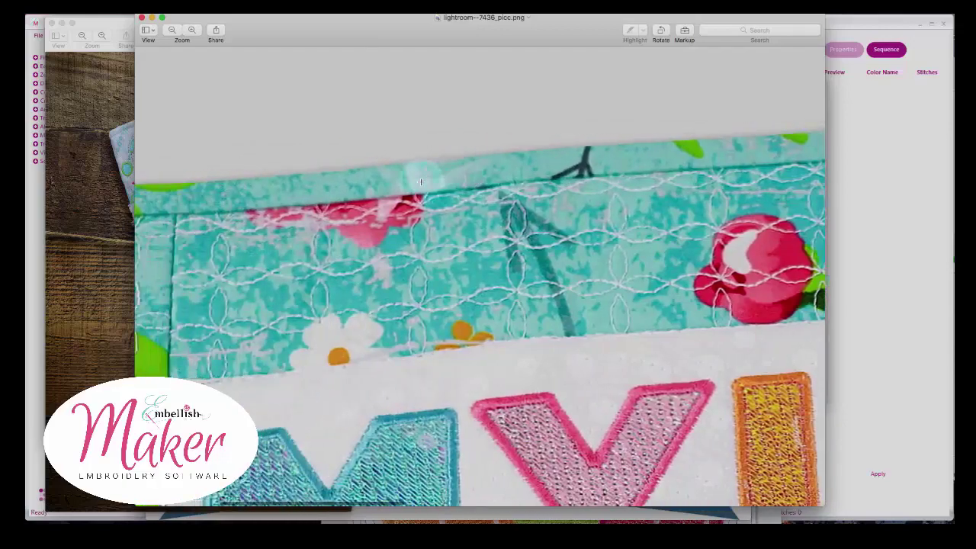
{"action": "scroll", "coordinate": [420, 182], "scroll_direction": "down", "scroll_amount": 15}
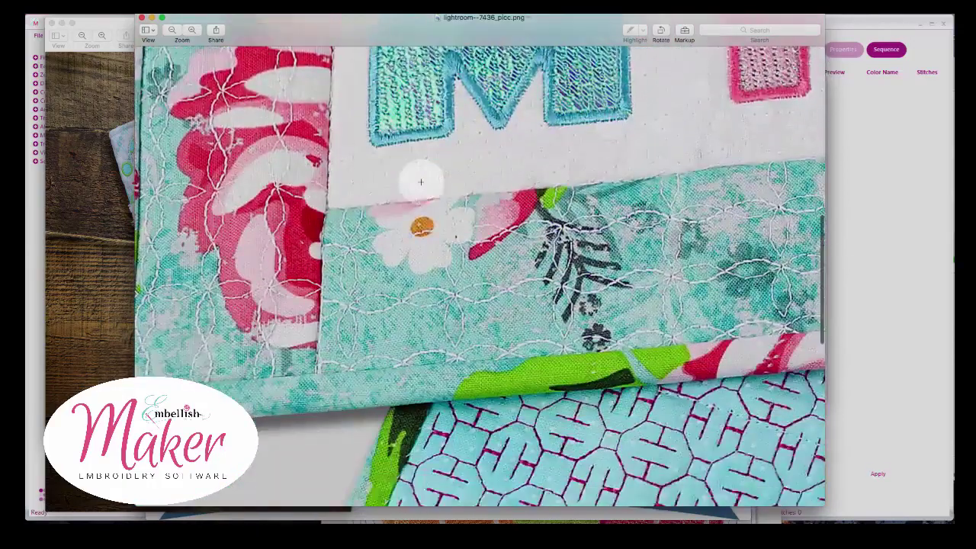
{"action": "scroll", "coordinate": [420, 181], "scroll_direction": "down", "scroll_amount": 15}
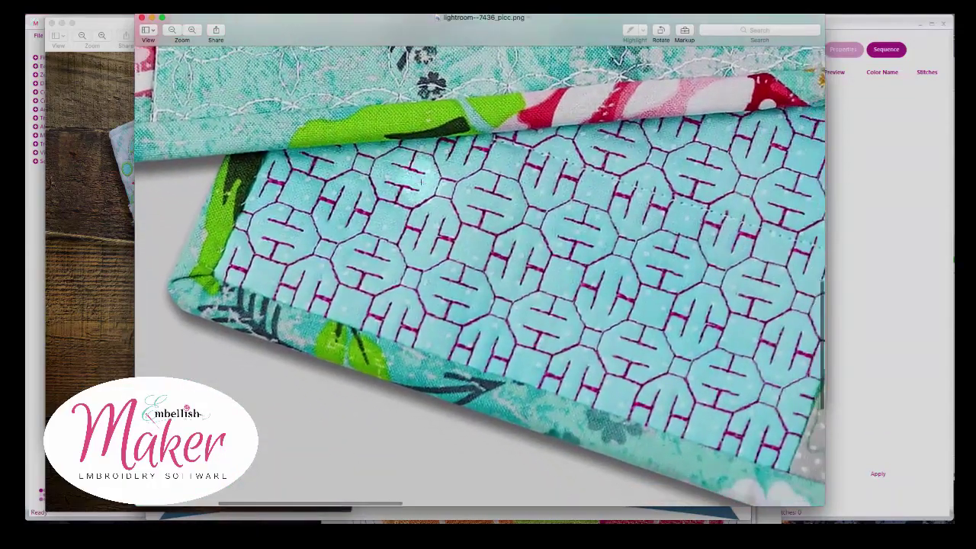
{"action": "scroll", "coordinate": [420, 181], "scroll_direction": "right", "scroll_amount": 15}
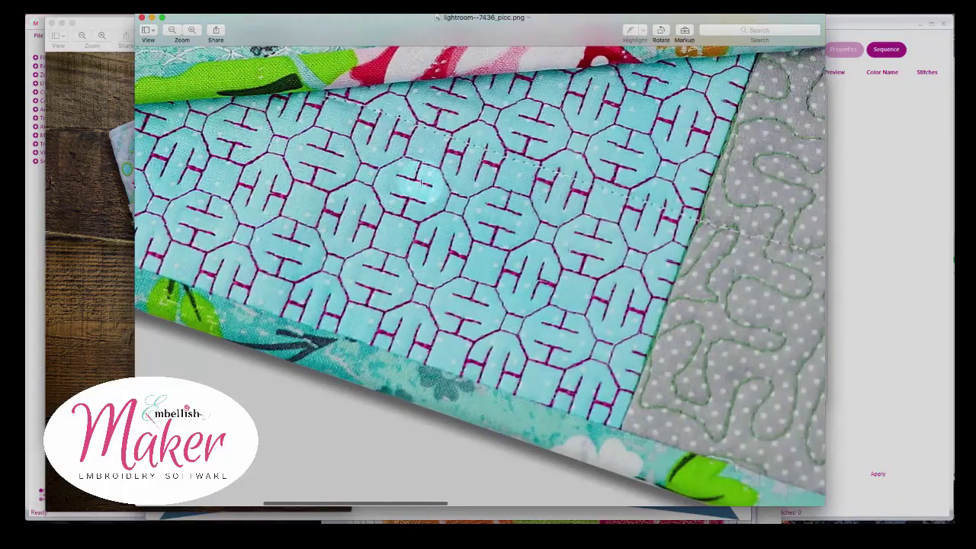
{"action": "scroll", "coordinate": [420, 181], "scroll_direction": "right", "scroll_amount": 15}
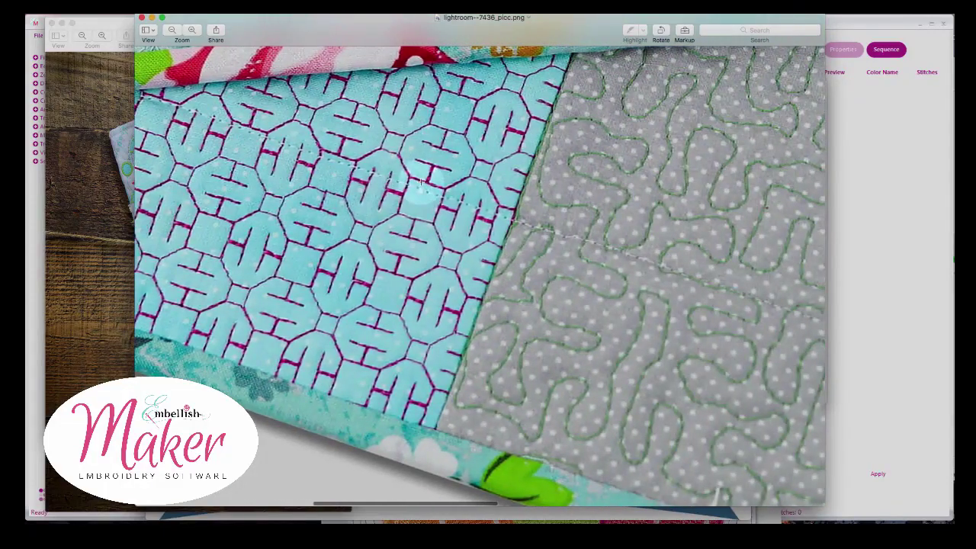
{"action": "scroll", "coordinate": [420, 182], "scroll_direction": "right", "scroll_amount": 15}
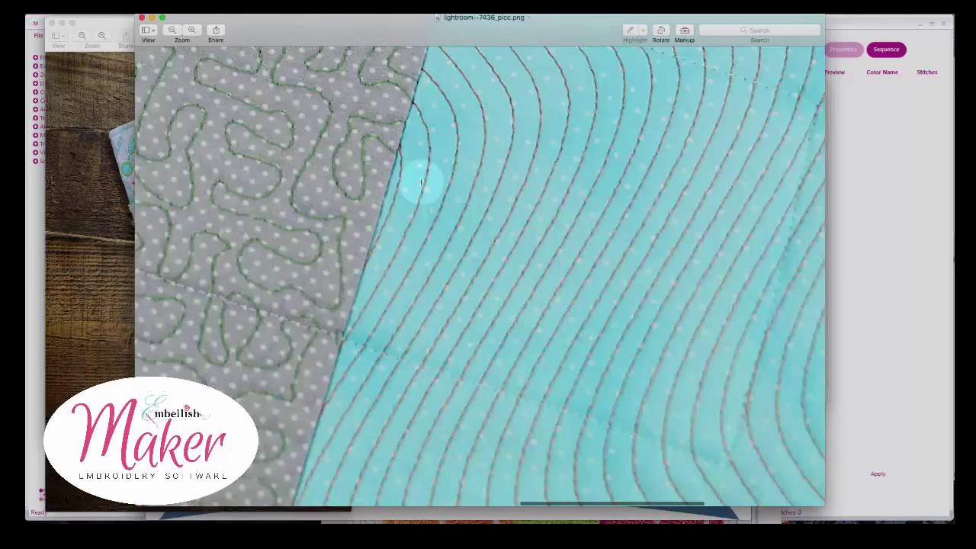
{"action": "scroll", "coordinate": [420, 182], "scroll_direction": "right", "scroll_amount": 15}
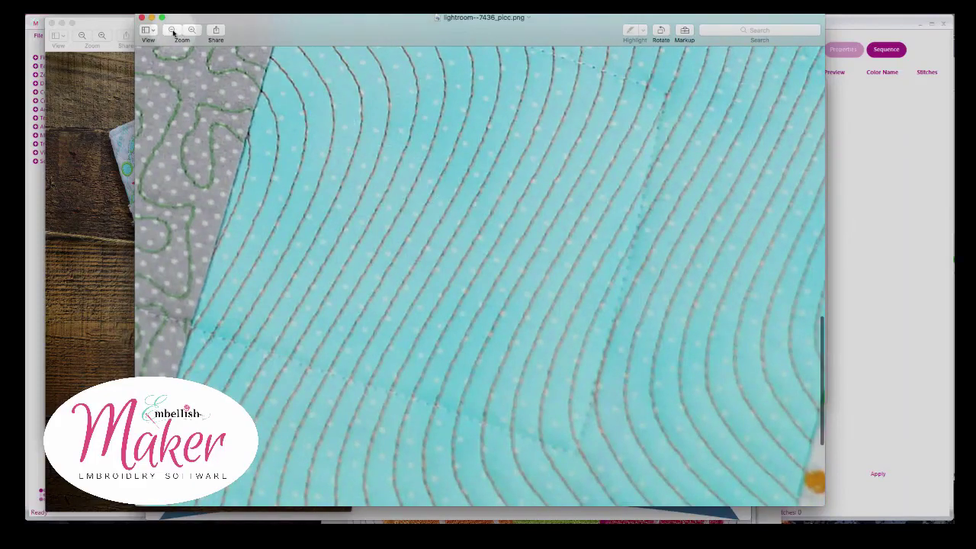
{"action": "left_click", "coordinate": [172, 31]}
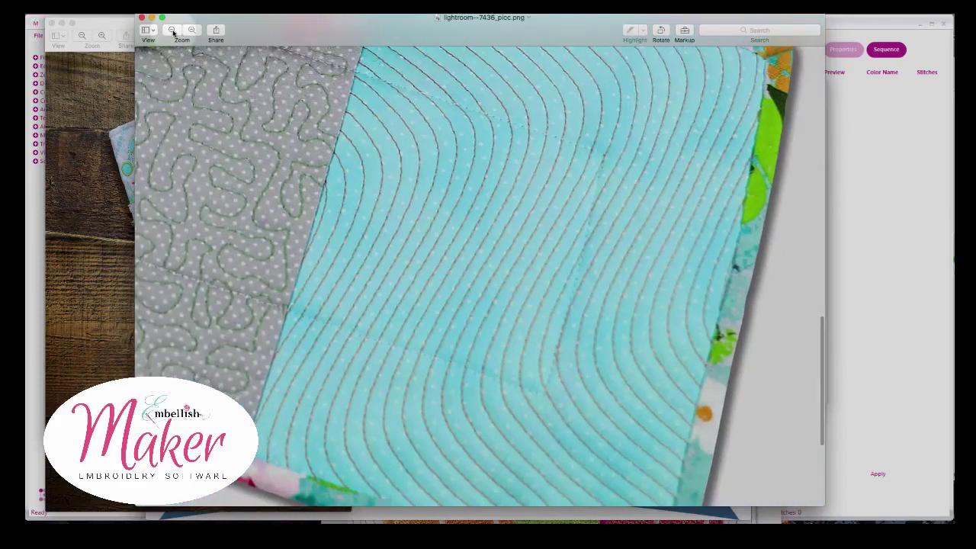
{"action": "left_click", "coordinate": [106, 91]}
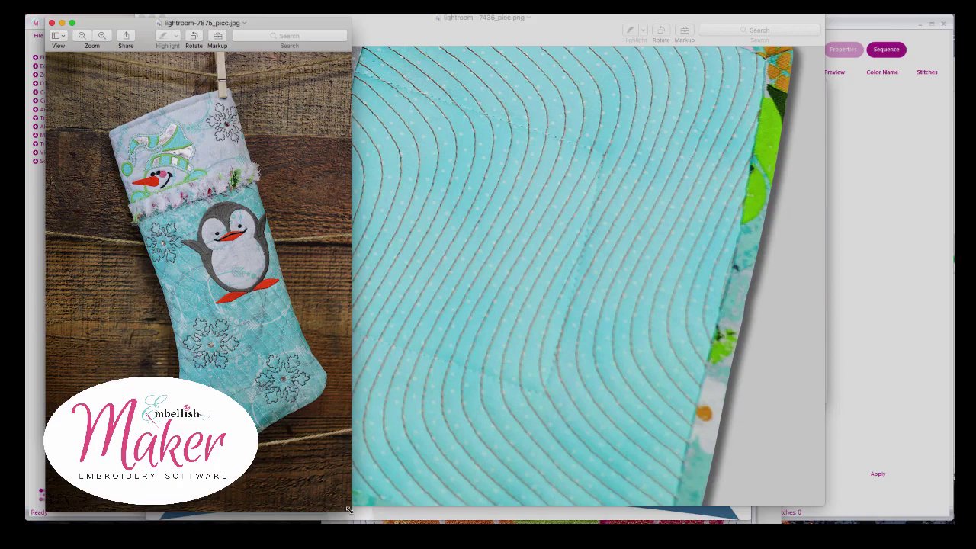
{"action": "left_click", "coordinate": [102, 36]}
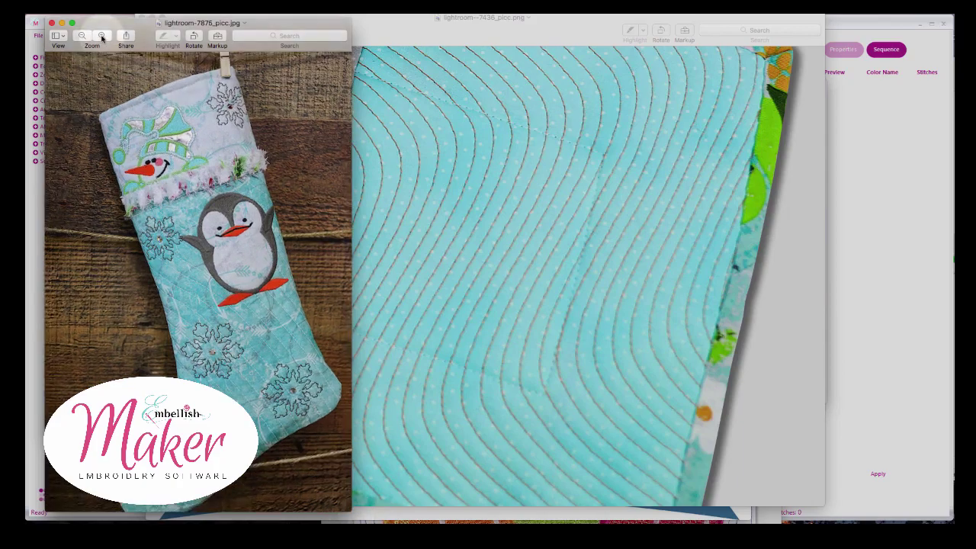
{"action": "left_click", "coordinate": [101, 36]}
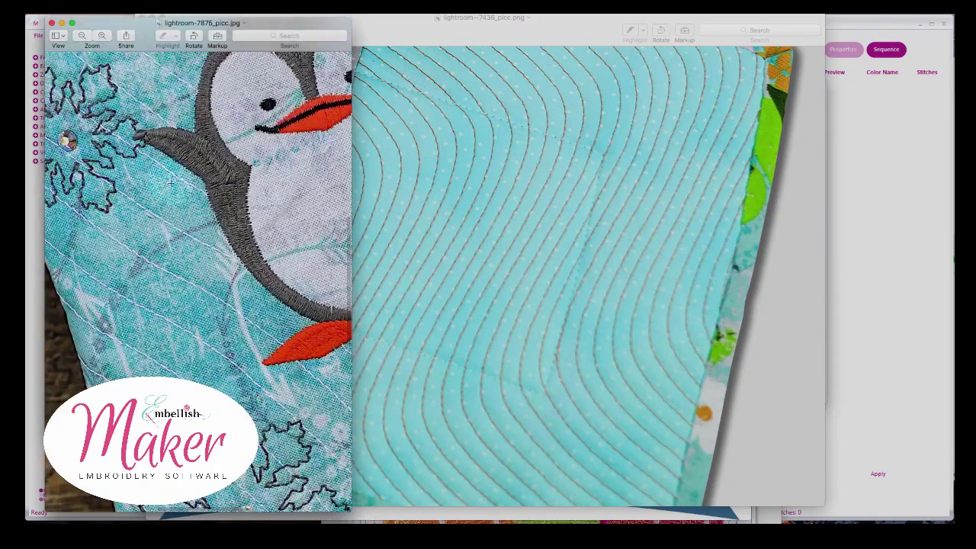
{"action": "scroll", "coordinate": [198, 267], "scroll_direction": "down", "scroll_amount": 5}
{"action": "scroll", "coordinate": [170, 183], "scroll_direction": "down", "scroll_amount": 10}
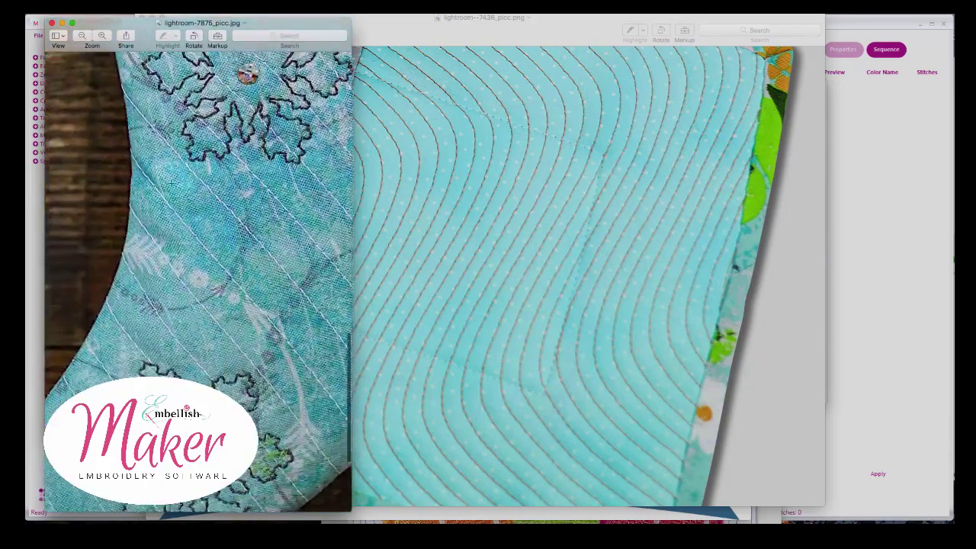
{"action": "scroll", "coordinate": [170, 182], "scroll_direction": "down", "scroll_amount": 5}
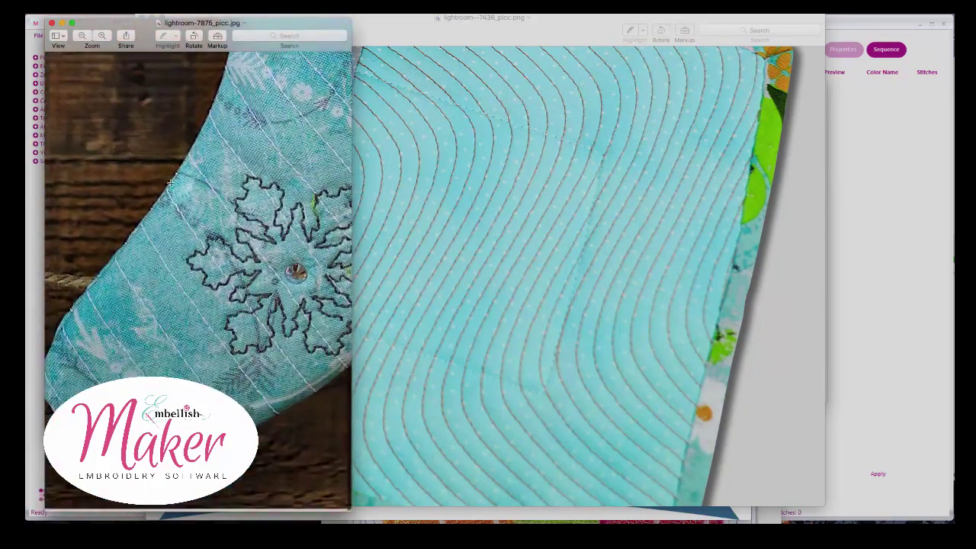
{"action": "scroll", "coordinate": [170, 183], "scroll_direction": "right", "scroll_amount": 4}
{"action": "scroll", "coordinate": [170, 183], "scroll_direction": "up", "scroll_amount": 10}
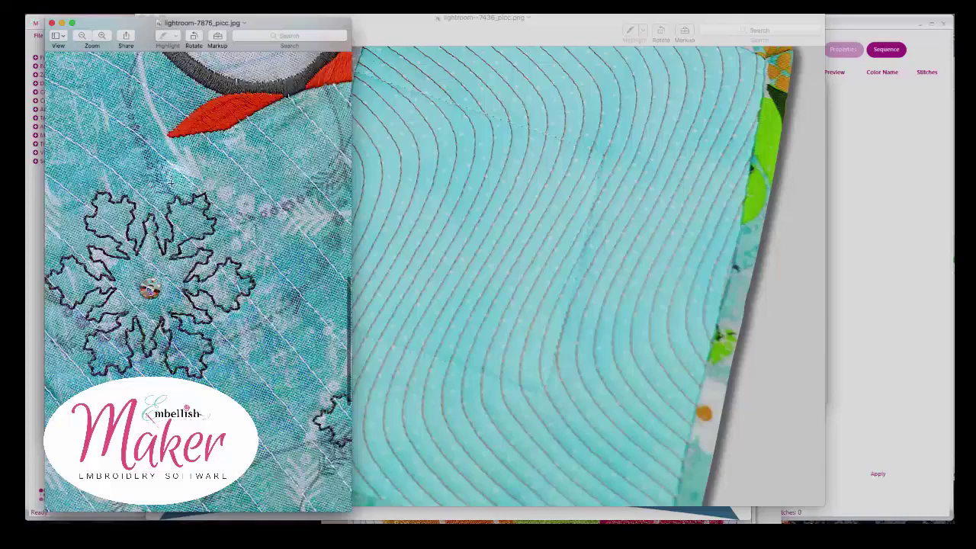
{"action": "scroll", "coordinate": [170, 183], "scroll_direction": "up", "scroll_amount": 10}
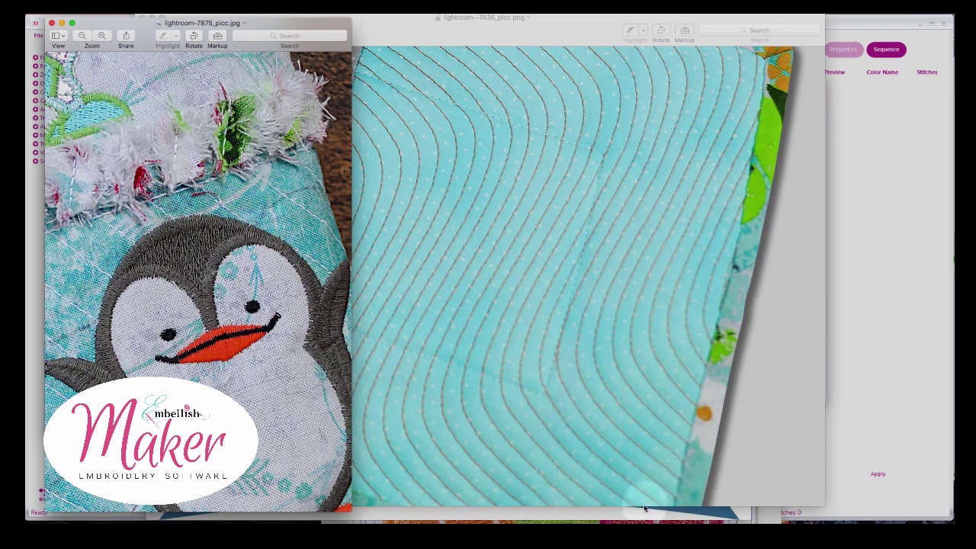
{"action": "right_click", "coordinate": [621, 530]}
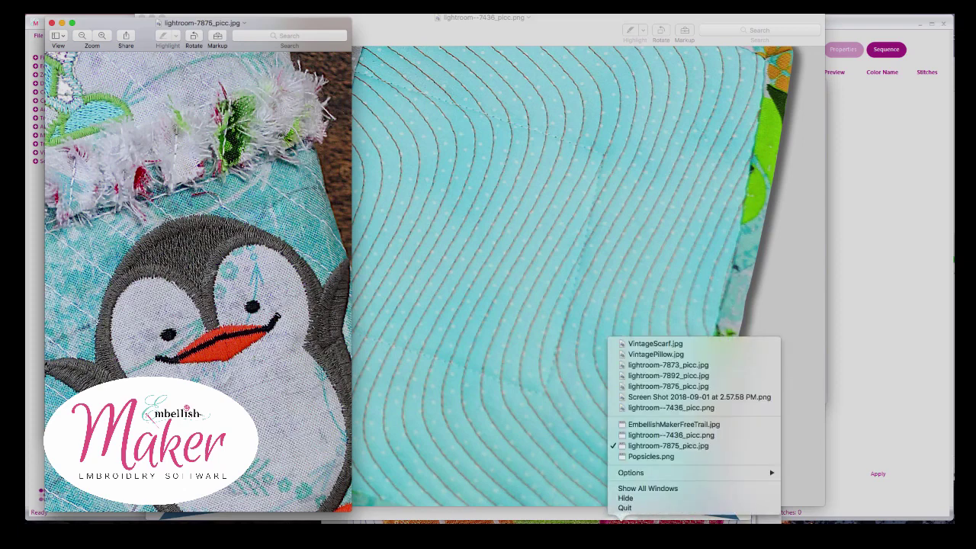
{"action": "left_click", "coordinate": [649, 408]}
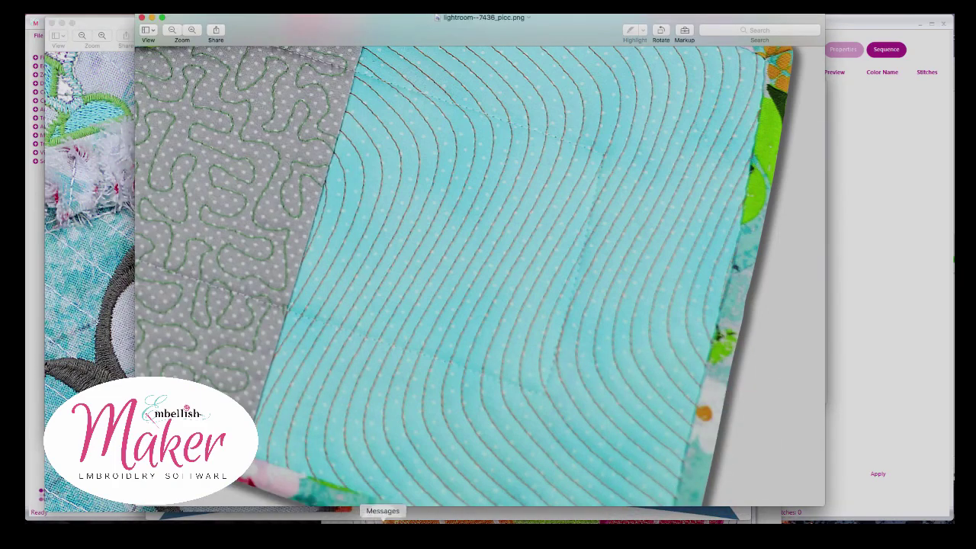
Step: Close the Messages chat and move the machine stitching photo aside
{"action": "left_click", "coordinate": [382, 530]}
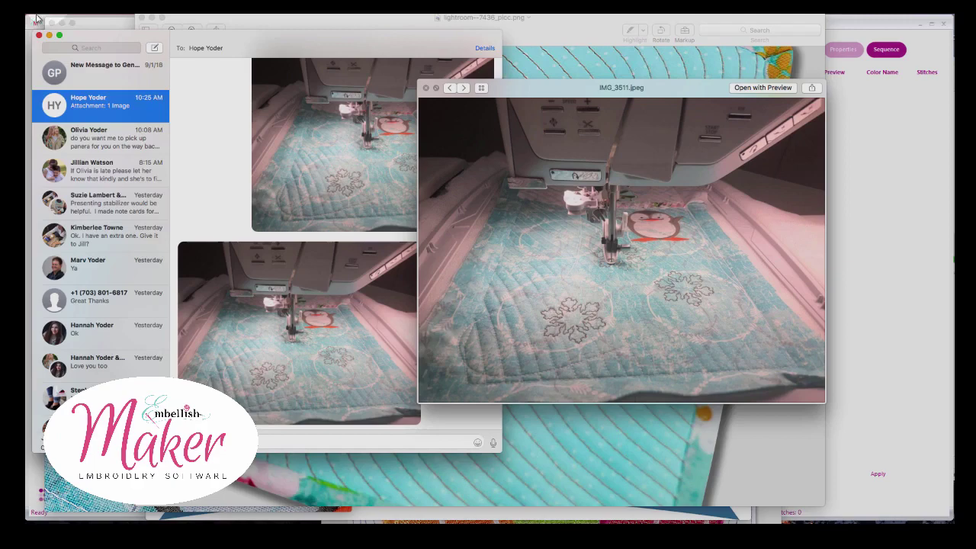
{"action": "left_click", "coordinate": [39, 35]}
{"action": "left_click_drag", "start_coordinate": [545, 93], "coordinate": [348, 87]}
Step: Bring the stocking photo forward and move the machine stitching photo further right
{"action": "left_click", "coordinate": [118, 88]}
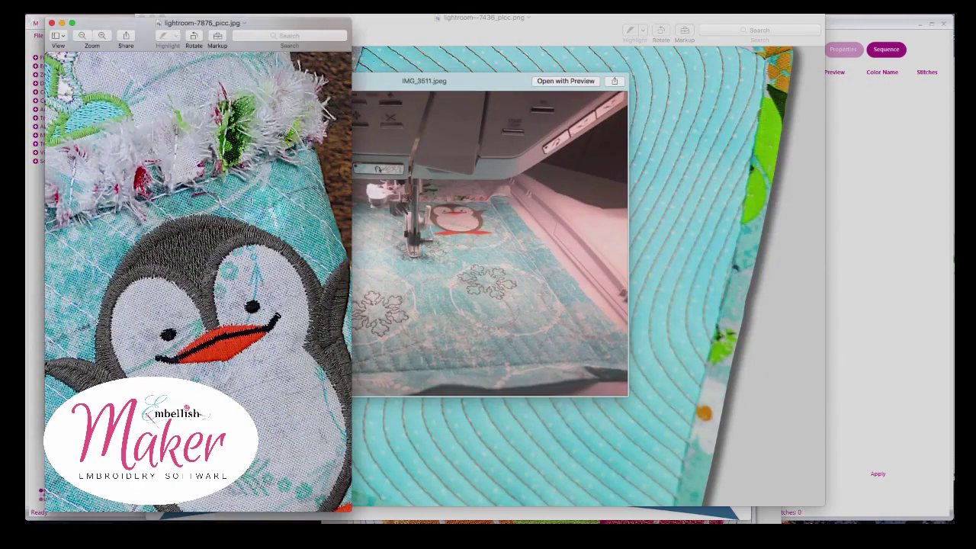
{"action": "scroll", "coordinate": [251, 206], "scroll_direction": "down", "scroll_amount": 10}
{"action": "scroll", "coordinate": [199, 266], "scroll_direction": "down", "scroll_amount": 5}
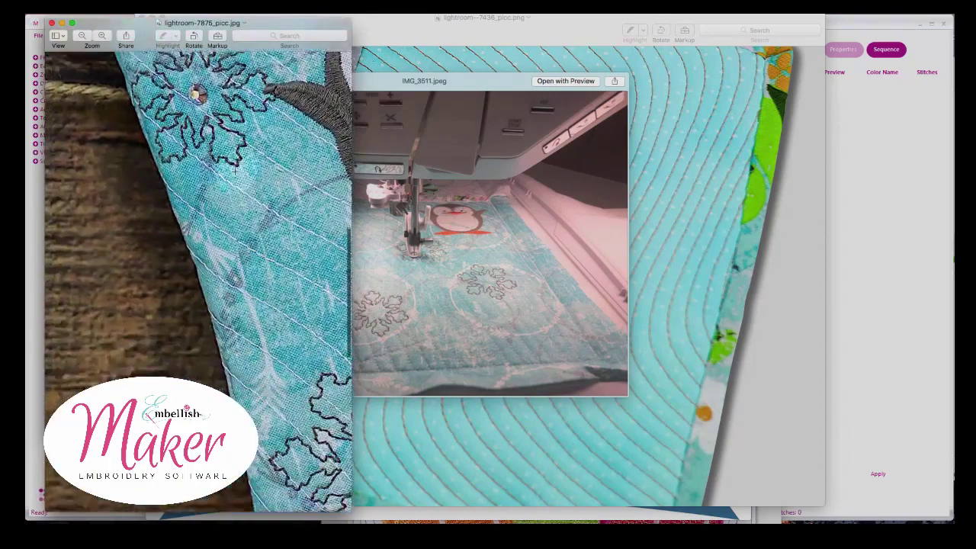
{"action": "left_click", "coordinate": [526, 82]}
{"action": "left_click_drag", "start_coordinate": [526, 85], "coordinate": [654, 86]}
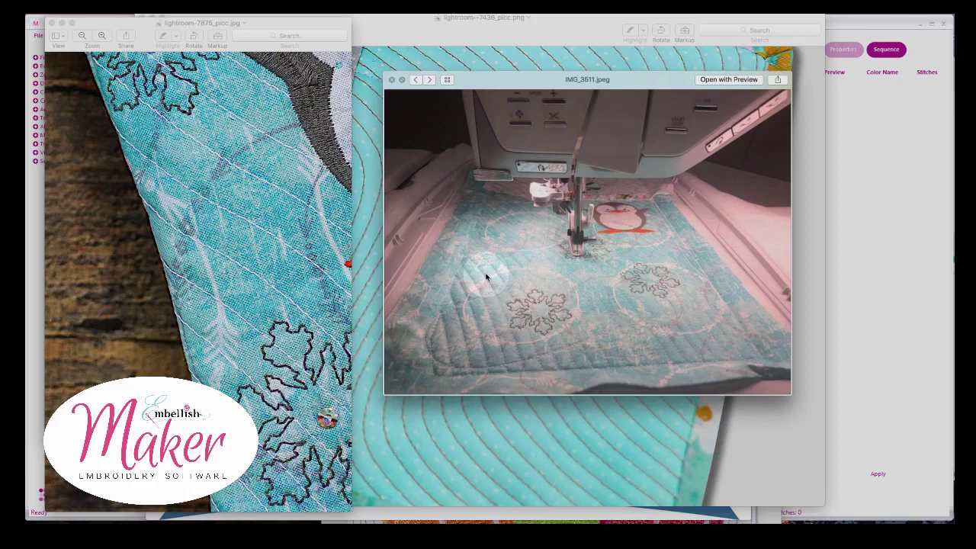
Step: Zoom out the stocking photo to show the whole penguin, then switch to Embellish Maker
{"action": "left_click", "coordinate": [82, 35]}
{"action": "left_click", "coordinate": [82, 36]}
{"action": "left_click", "coordinate": [82, 35]}
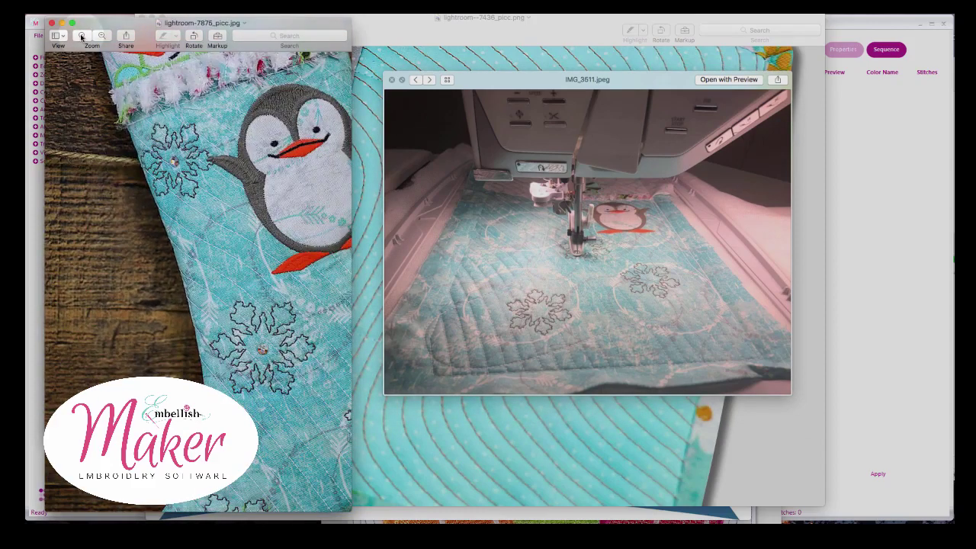
{"action": "left_click", "coordinate": [654, 519]}
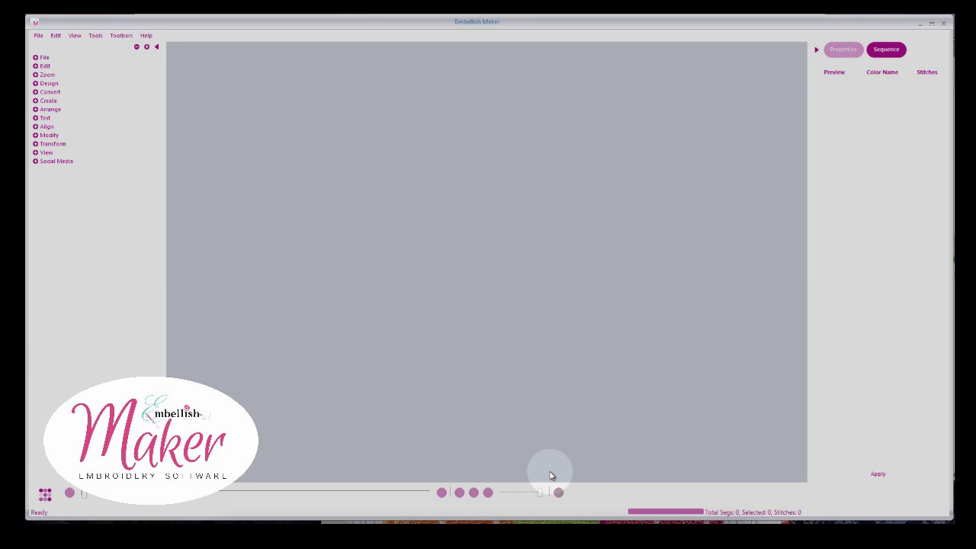
Step: Start a new blank design and open the Auto 3d Fabric Texture Tool from Create
{"action": "left_click", "coordinate": [42, 57]}
{"action": "left_click", "coordinate": [44, 74]}
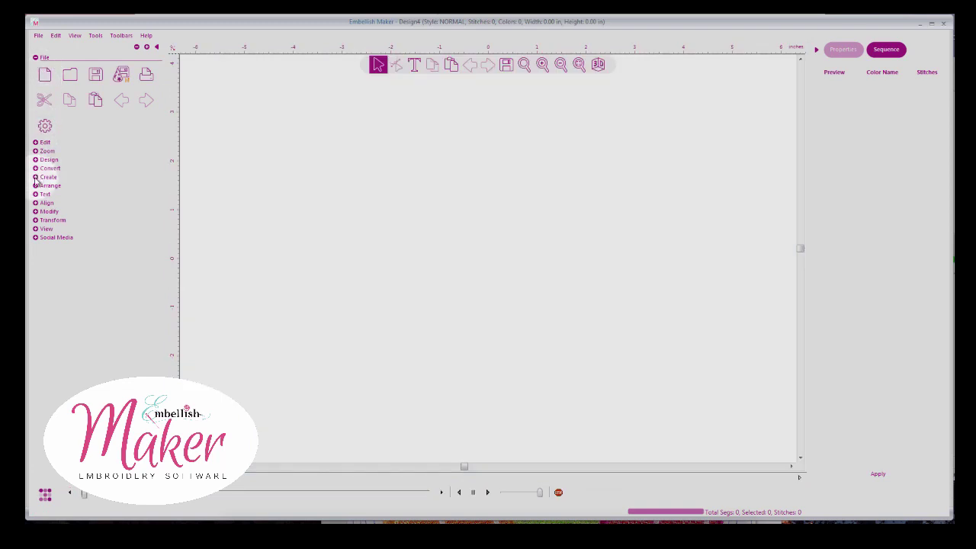
{"action": "left_click", "coordinate": [35, 177]}
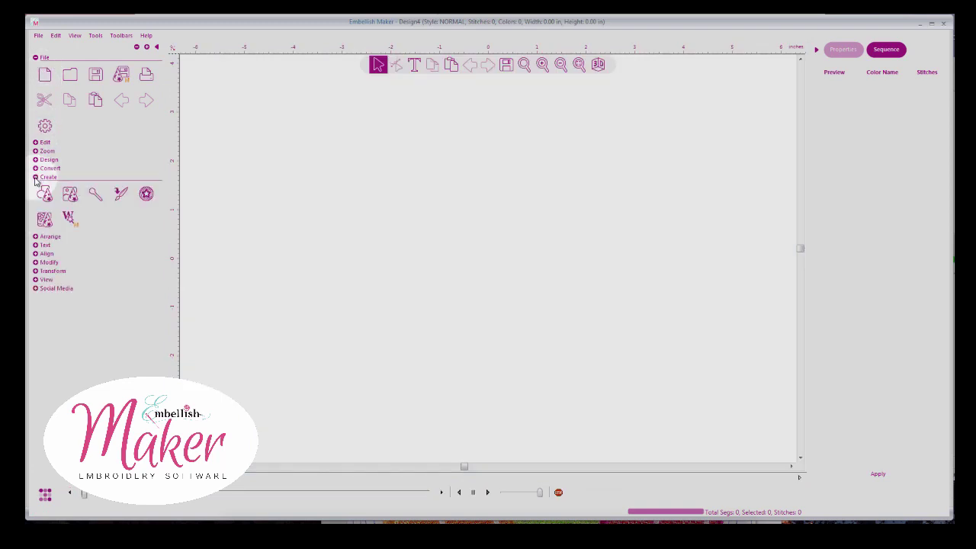
{"action": "left_click", "coordinate": [45, 220]}
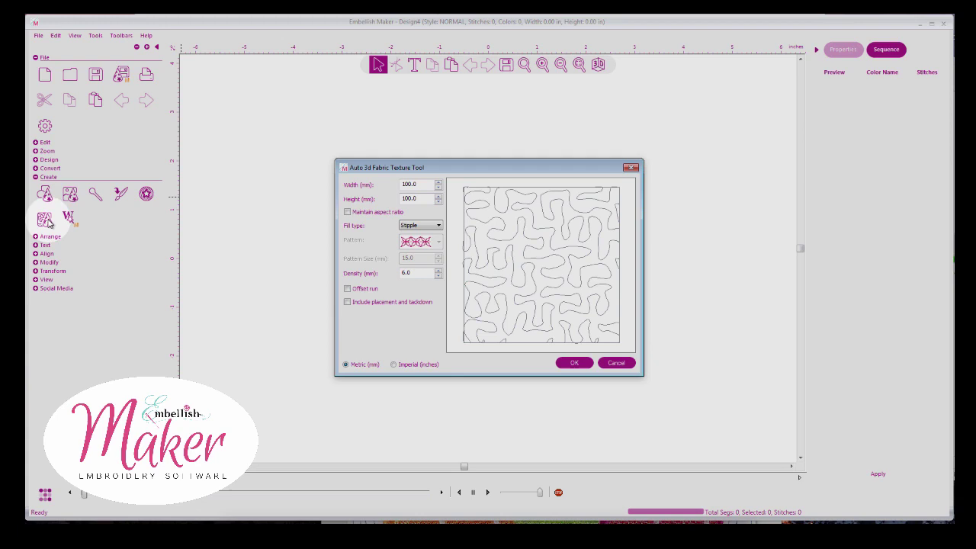
Step: Enlarge and reposition the texture dialog, and show measurements in Imperial inches
{"action": "left_click_drag", "start_coordinate": [520, 167], "coordinate": [421, 135]}
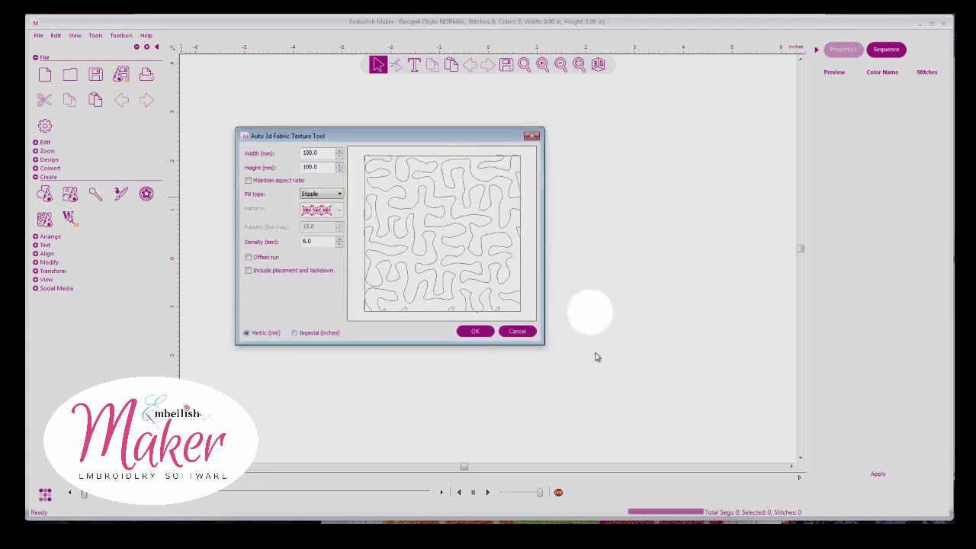
{"action": "left_click_drag", "start_coordinate": [577, 358], "coordinate": [838, 465]}
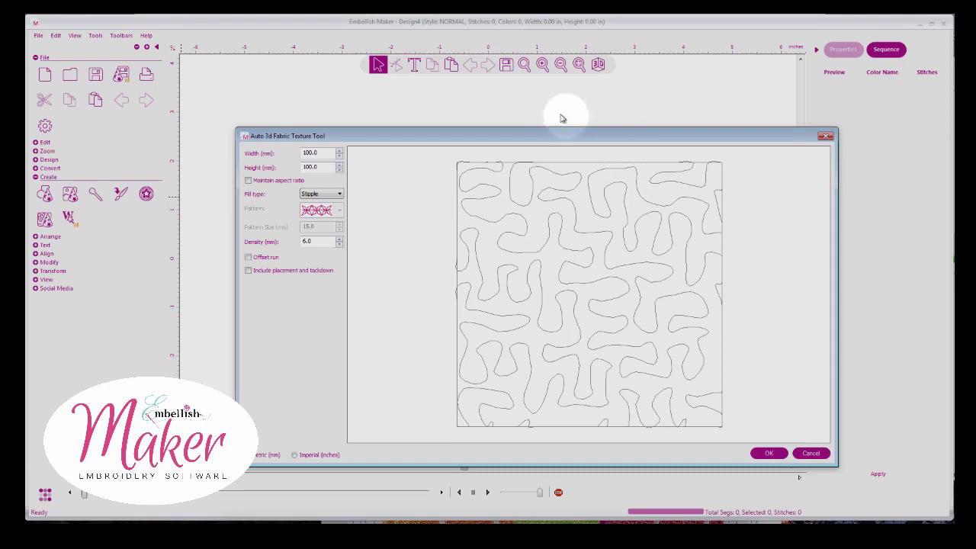
{"action": "left_click_drag", "start_coordinate": [567, 136], "coordinate": [503, 99]}
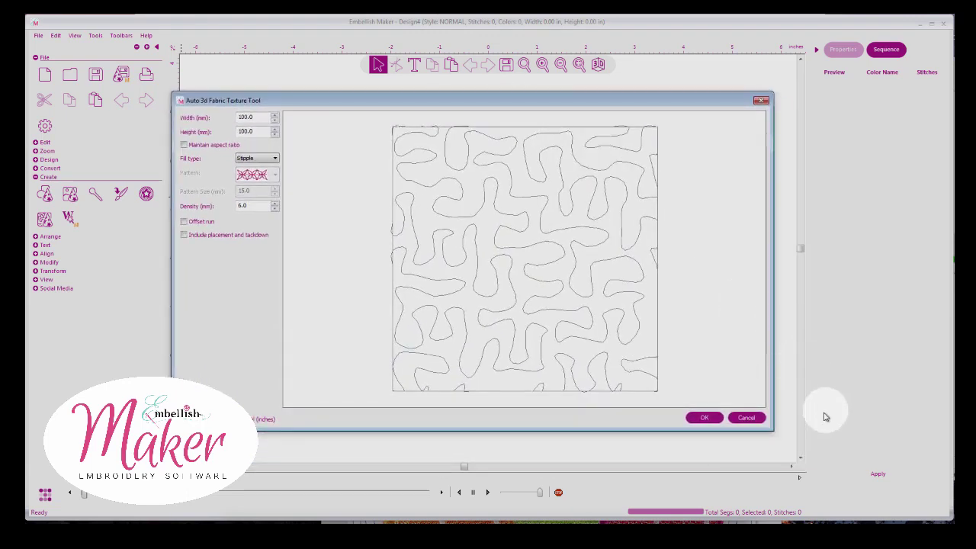
{"action": "left_click_drag", "start_coordinate": [773, 425], "coordinate": [802, 445]}
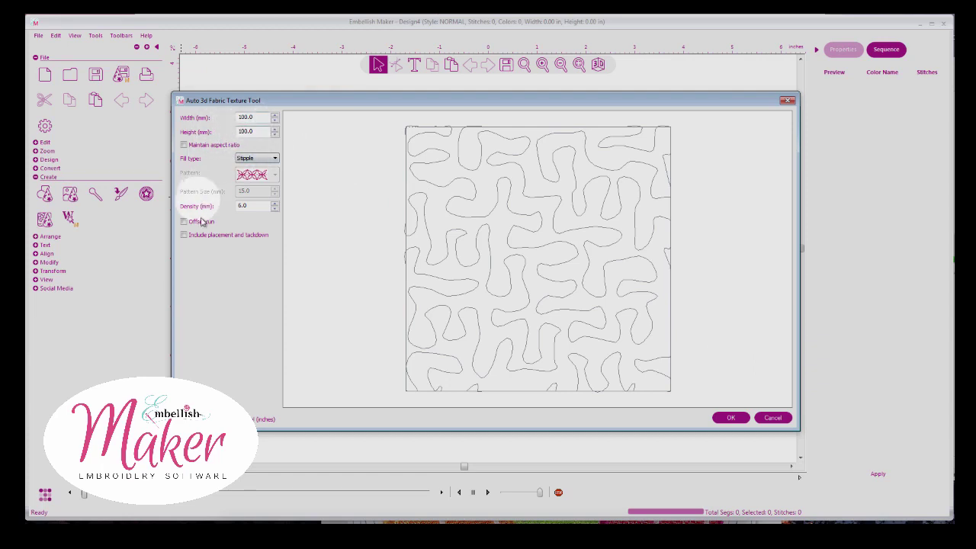
{"action": "left_click", "coordinate": [254, 419]}
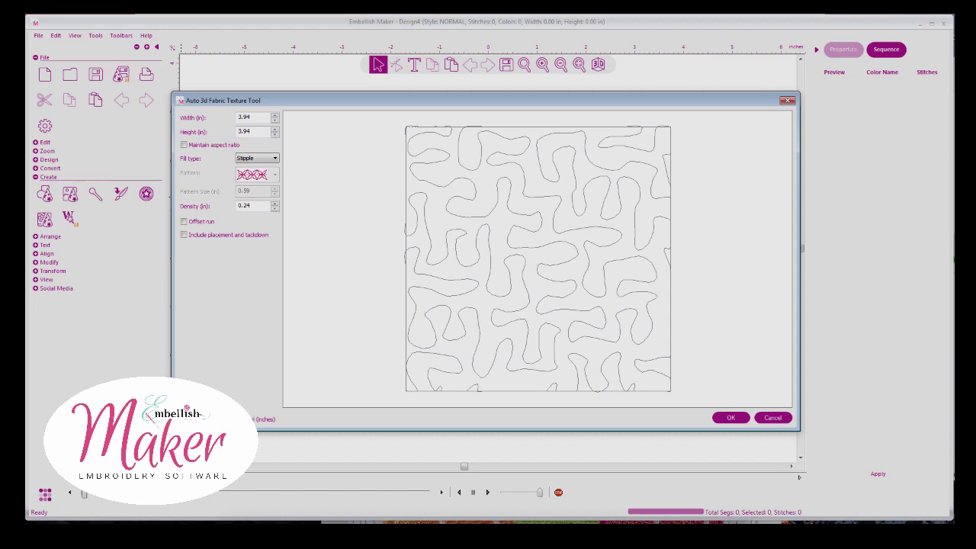
{"action": "left_click", "coordinate": [254, 418]}
{"action": "left_click", "coordinate": [253, 419]}
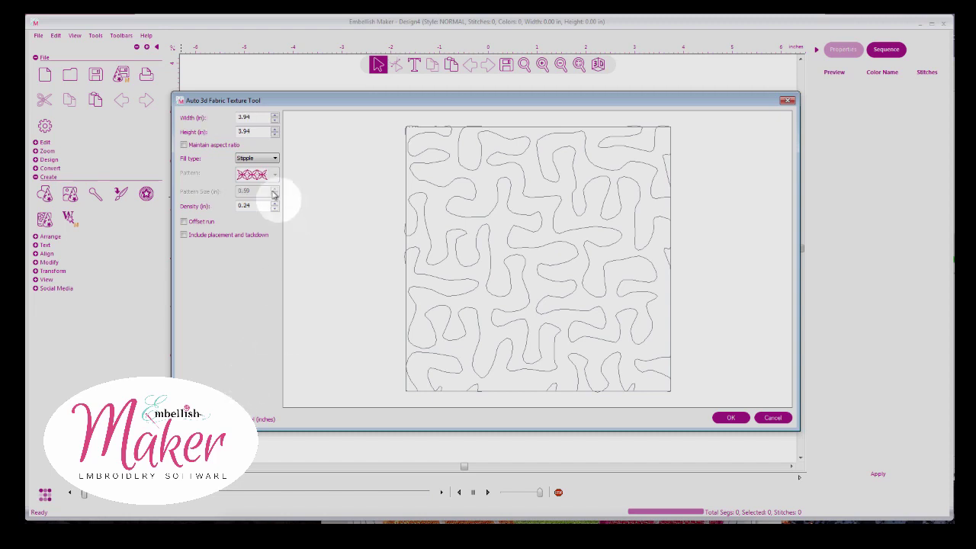
Step: Set the stipple texture to 10 in wide and 6 in high, with aspect ratio unlocked
{"action": "left_click_drag", "start_coordinate": [253, 116], "coordinate": [235, 119]}
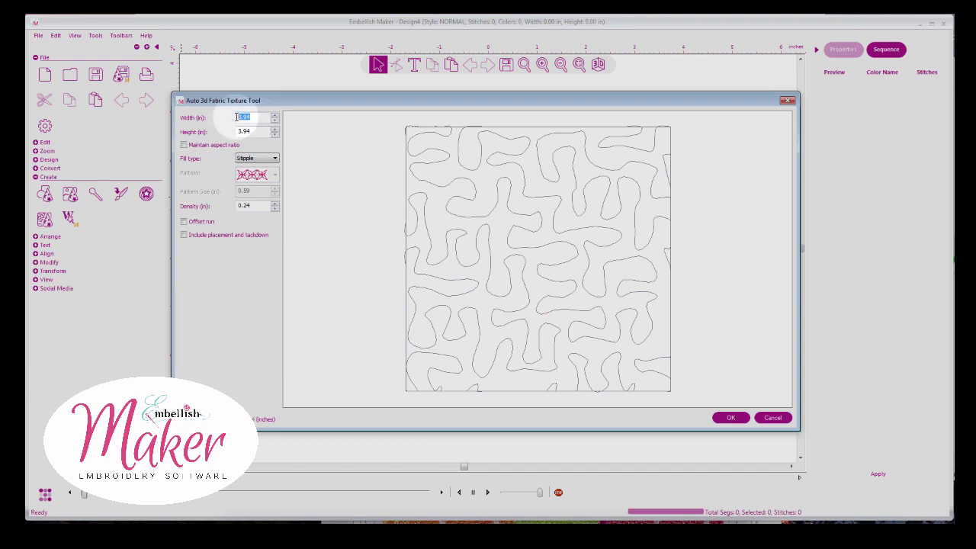
{"action": "type", "text": "8"}
{"action": "key", "text": "Tab"}
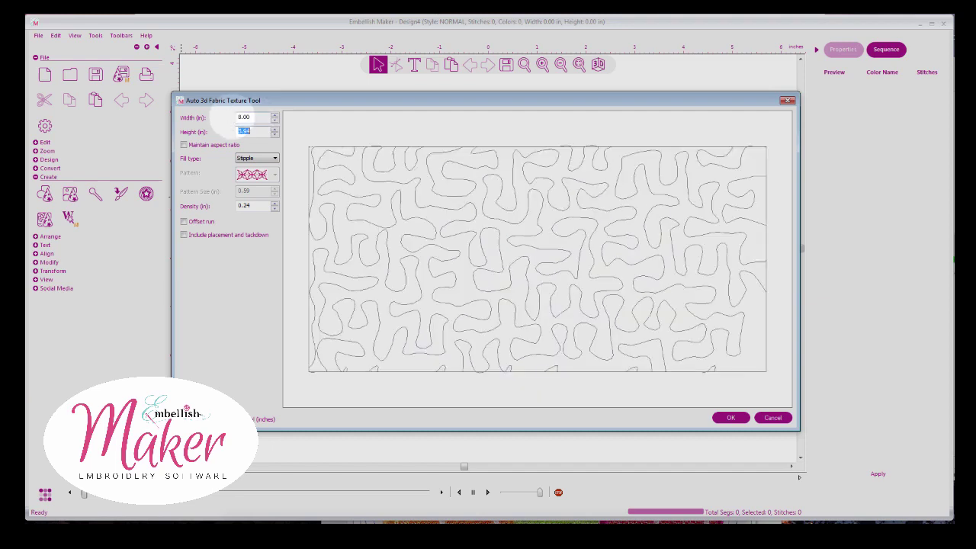
{"action": "type", "text": "8"}
{"action": "key", "text": "Tab"}
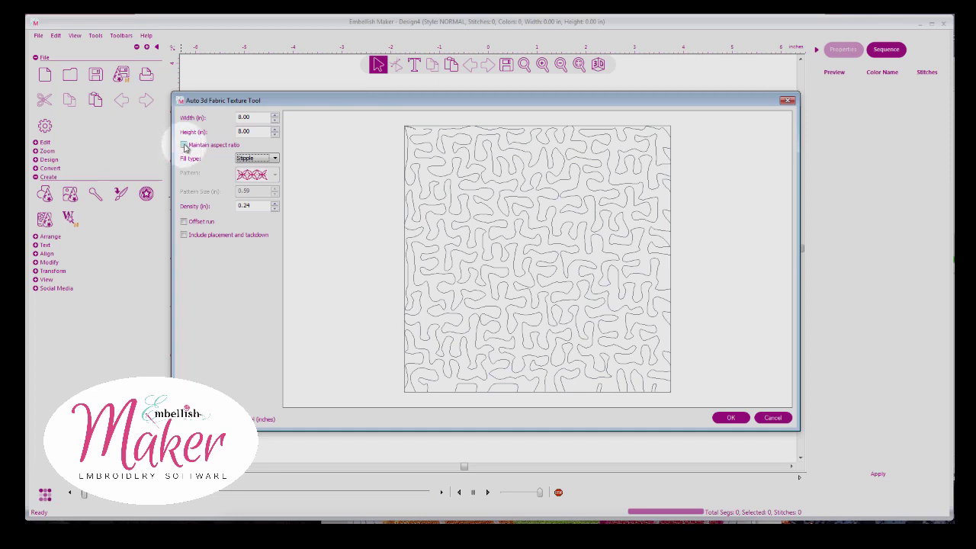
{"action": "left_click_drag", "start_coordinate": [263, 131], "coordinate": [221, 132]}
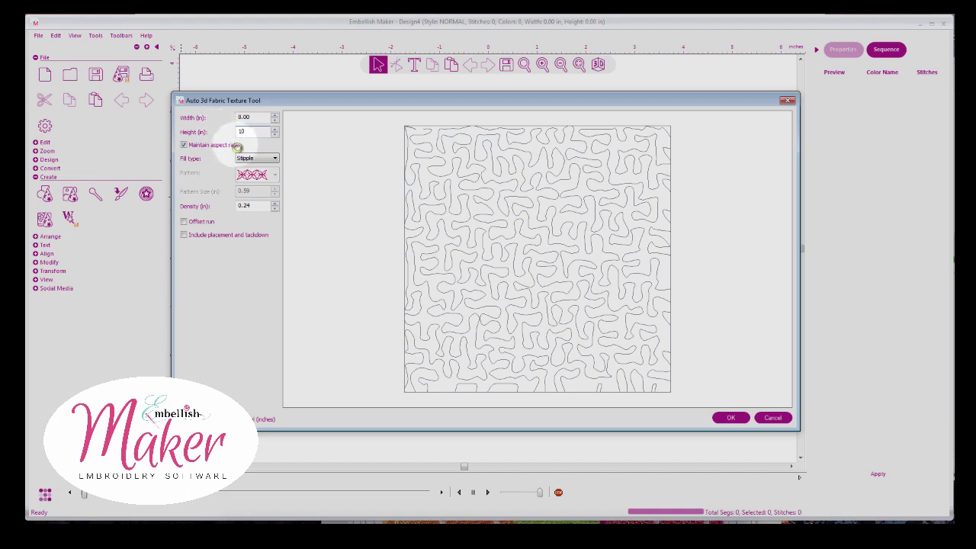
{"action": "key", "text": "Tab"}
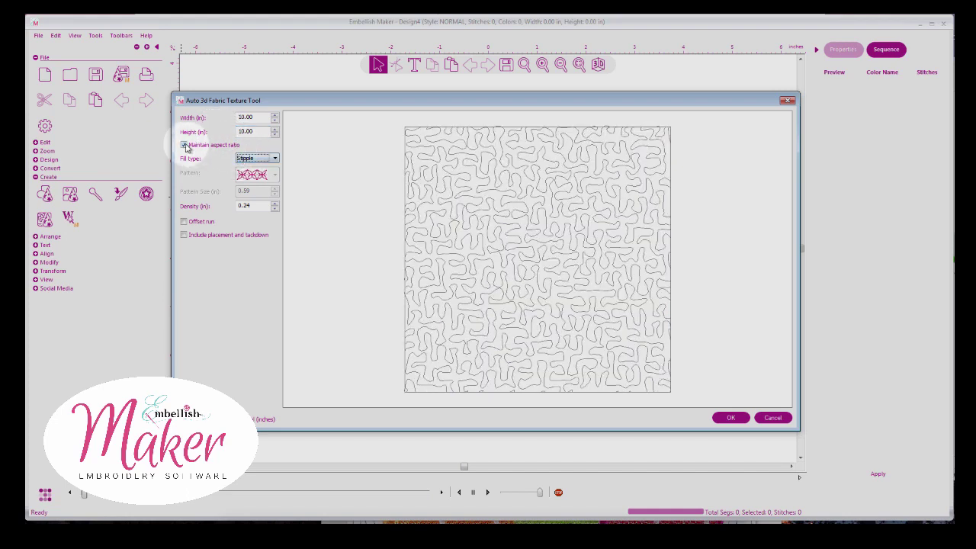
{"action": "left_click_drag", "start_coordinate": [259, 131], "coordinate": [233, 131]}
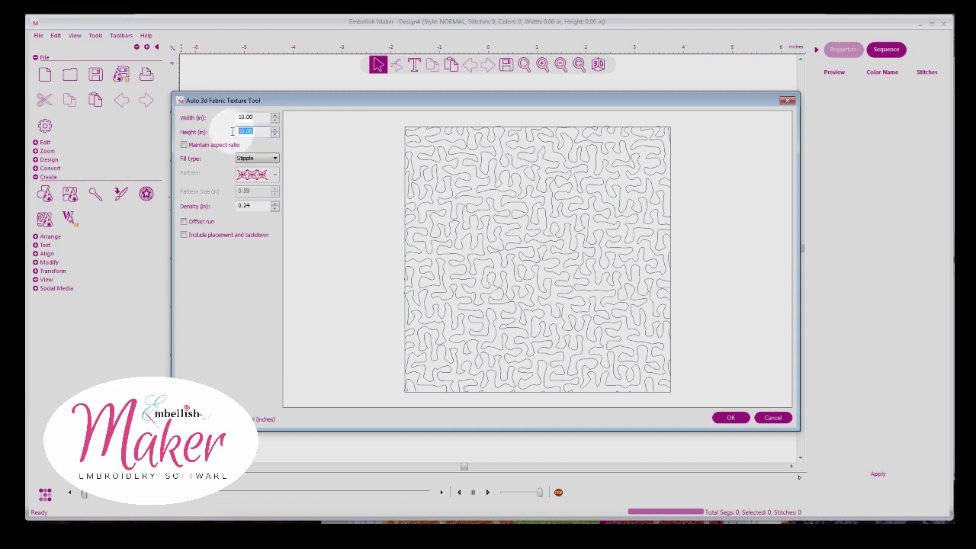
{"action": "type", "text": "6"}
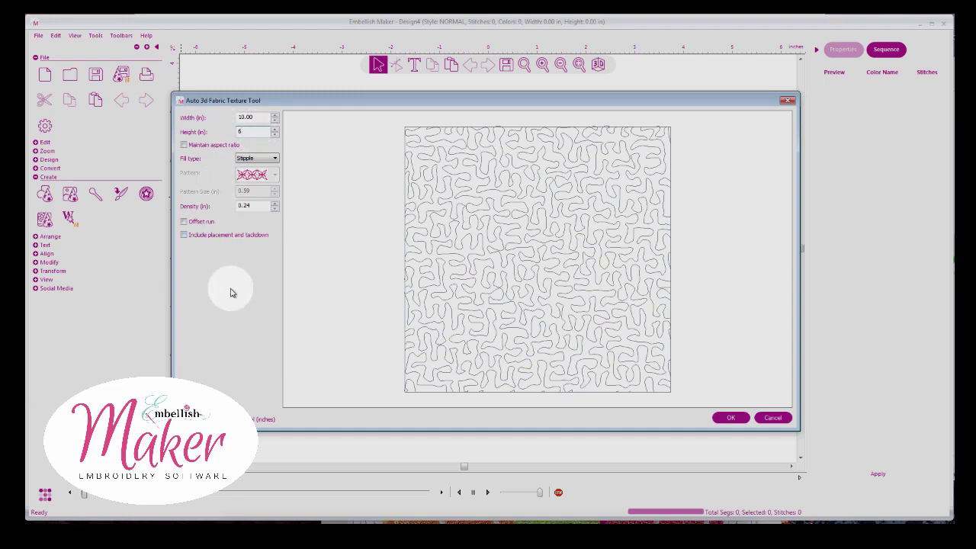
{"action": "key", "text": "Tab"}
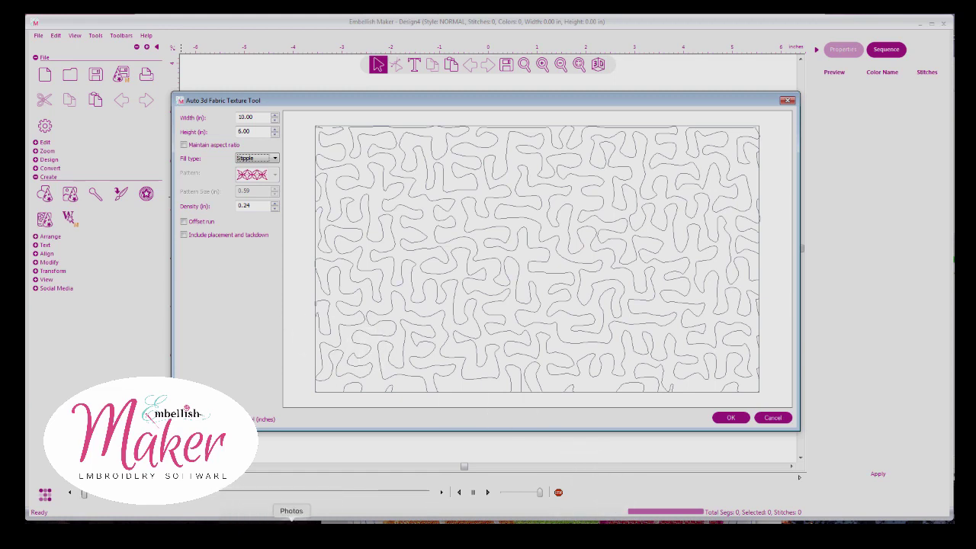
Step: Show the embroidered rose runner photo in Photos and enlarge it for comparison
{"action": "left_click", "coordinate": [290, 515]}
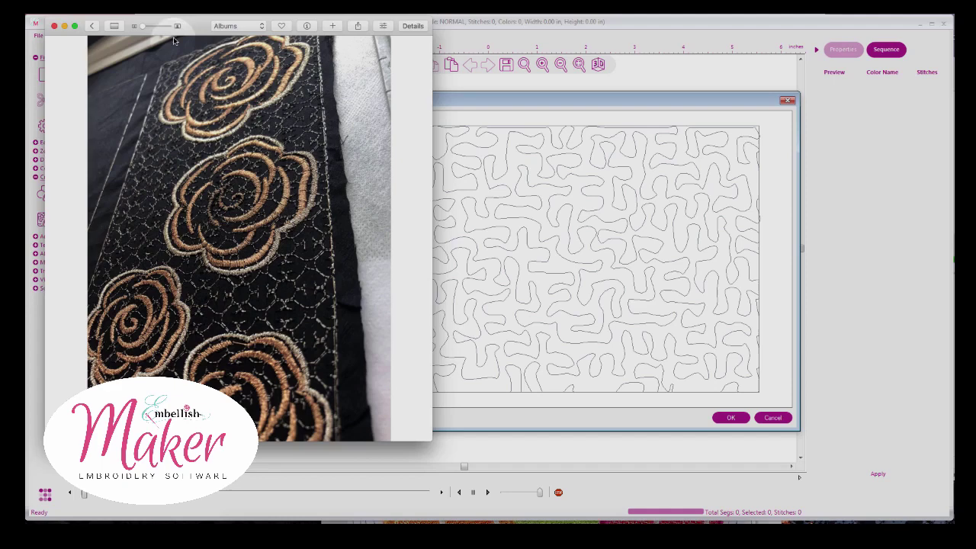
{"action": "left_click_drag", "start_coordinate": [195, 31], "coordinate": [180, 30]}
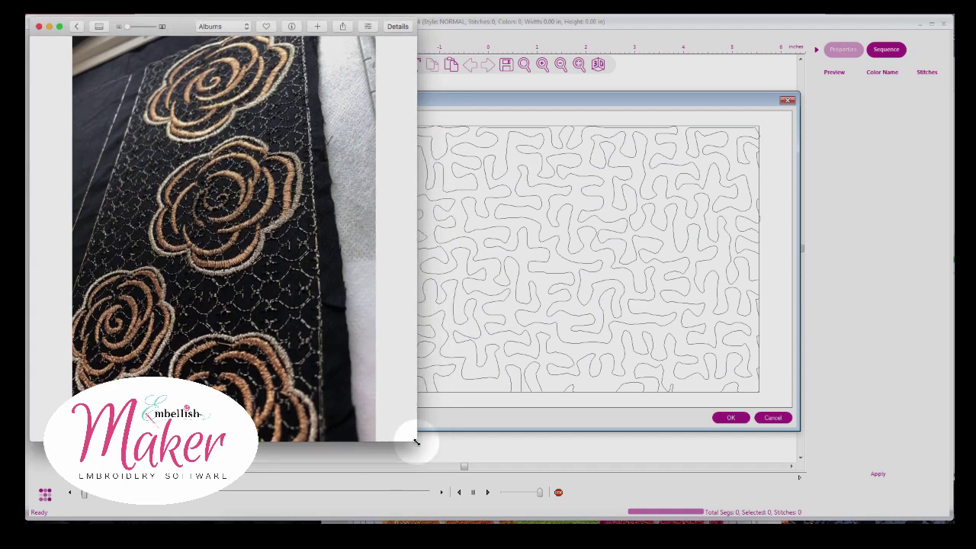
{"action": "left_click_drag", "start_coordinate": [417, 440], "coordinate": [387, 469]}
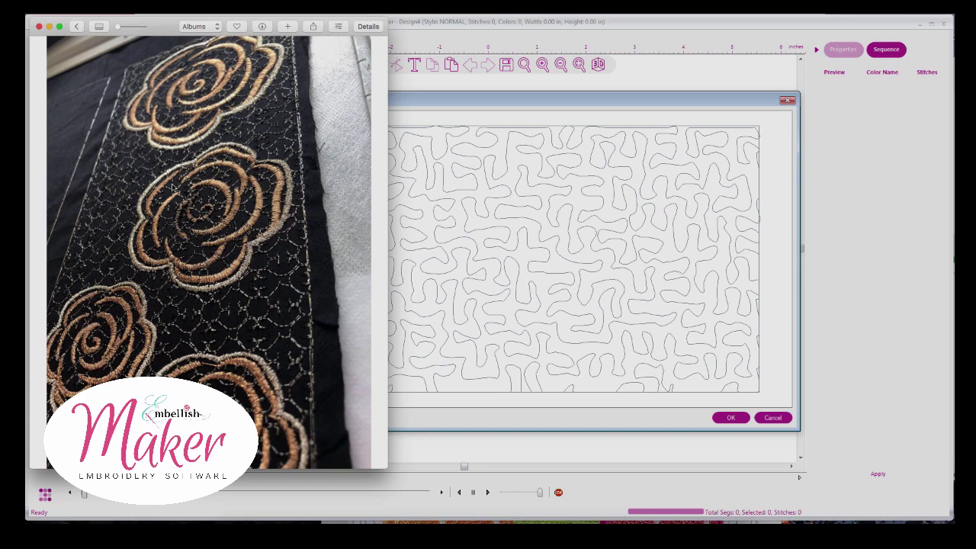
Step: Close Photos and size the stipple texture to 4 × 4 inches
{"action": "left_click", "coordinate": [39, 26]}
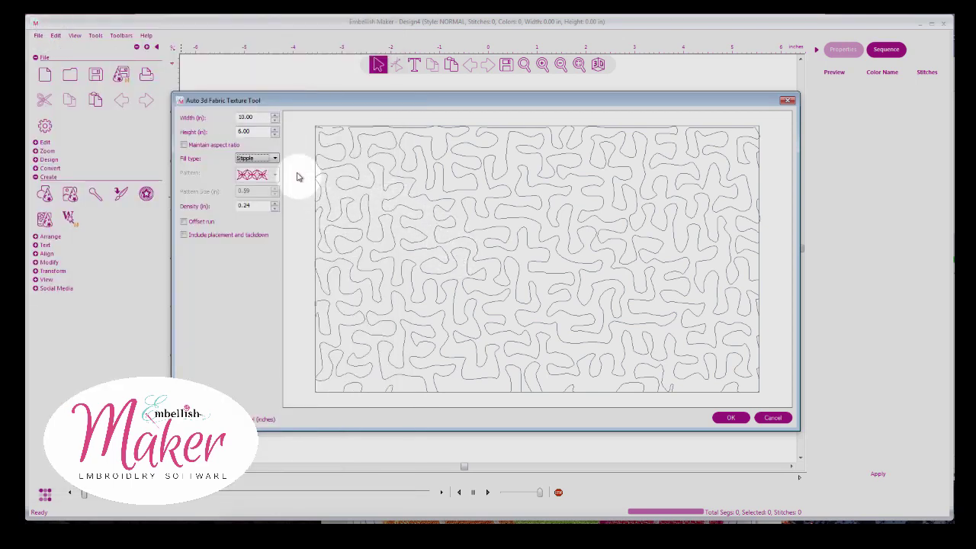
{"action": "left_click", "coordinate": [183, 145]}
{"action": "left_click_drag", "start_coordinate": [254, 117], "coordinate": [218, 117]}
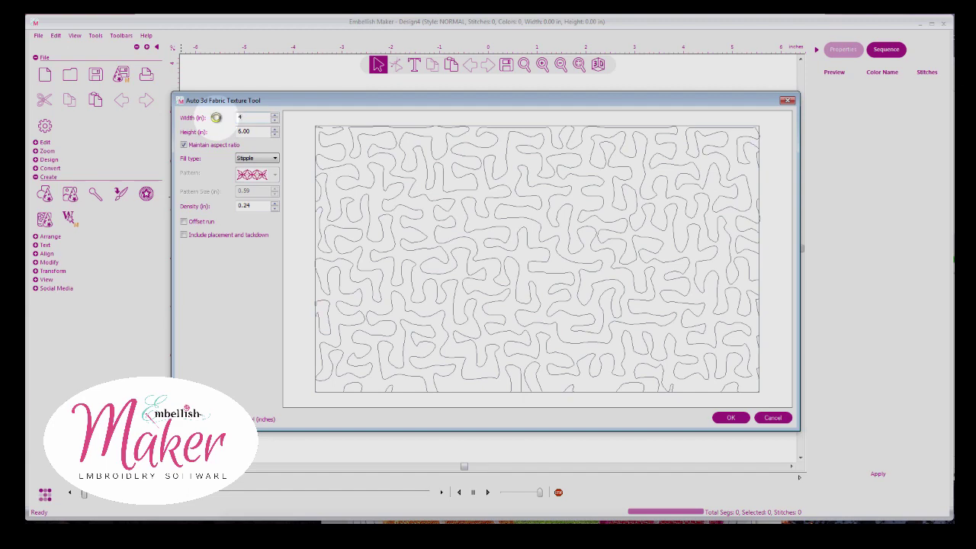
{"action": "key", "text": "Tab"}
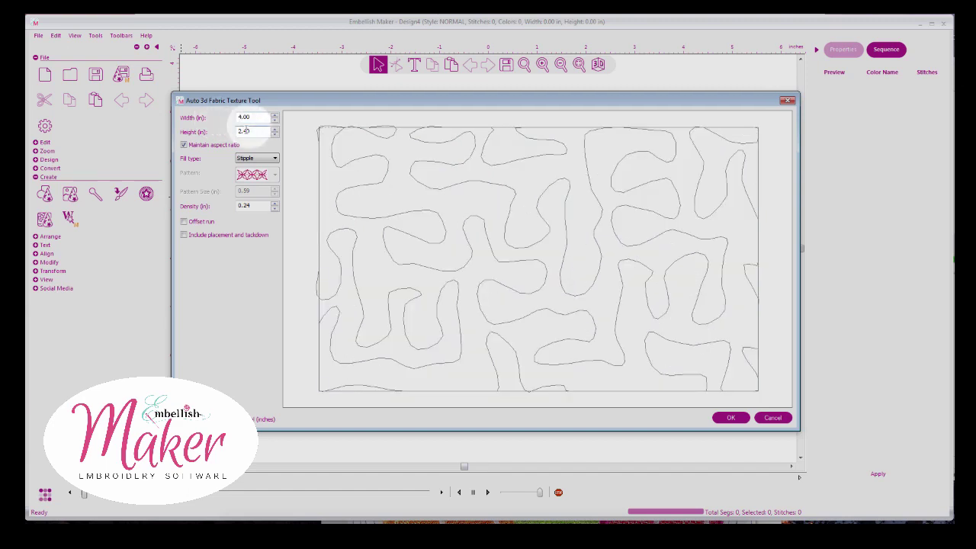
{"action": "left_click", "coordinate": [183, 145]}
{"action": "left_click_drag", "start_coordinate": [251, 134], "coordinate": [219, 135]}
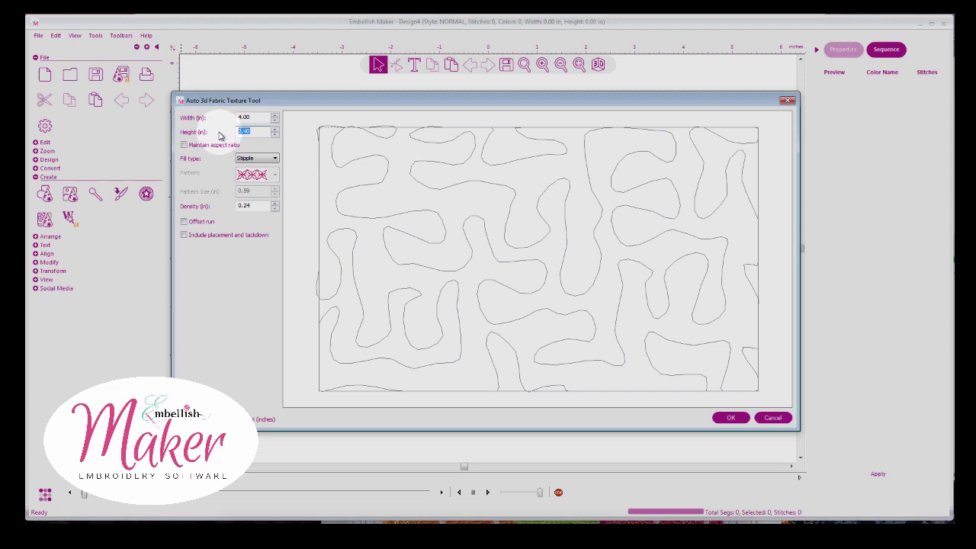
{"action": "type", "text": "4"}
{"action": "key", "text": "Tab"}
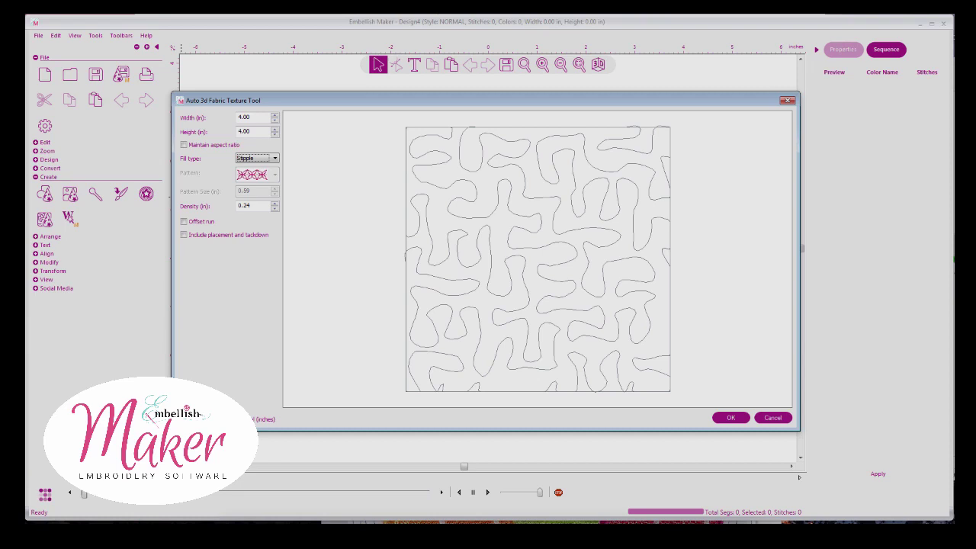
Step: Switch to Metric (mm), set Density to 10, and place the stipple fill on the canvas
{"action": "left_click", "coordinate": [193, 378]}
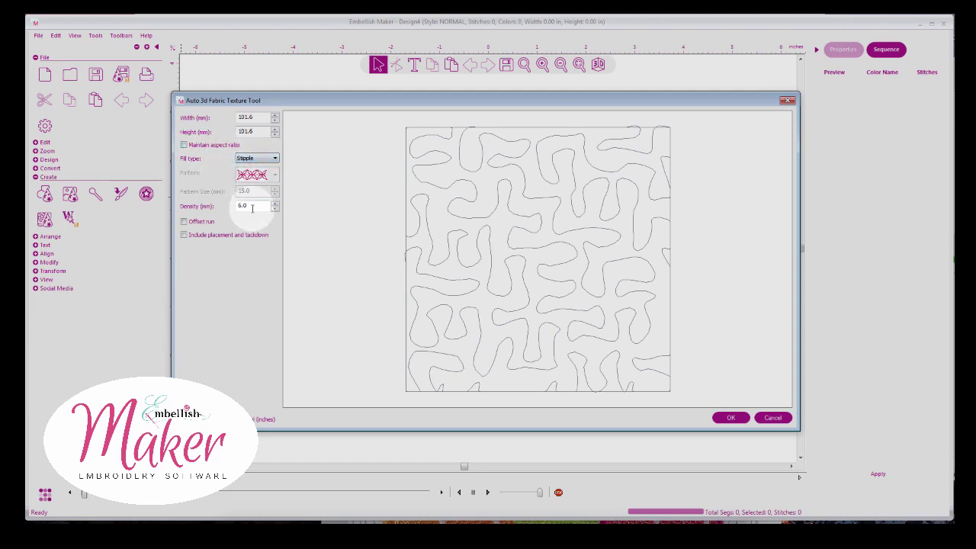
{"action": "left_click_drag", "start_coordinate": [248, 206], "coordinate": [236, 210]}
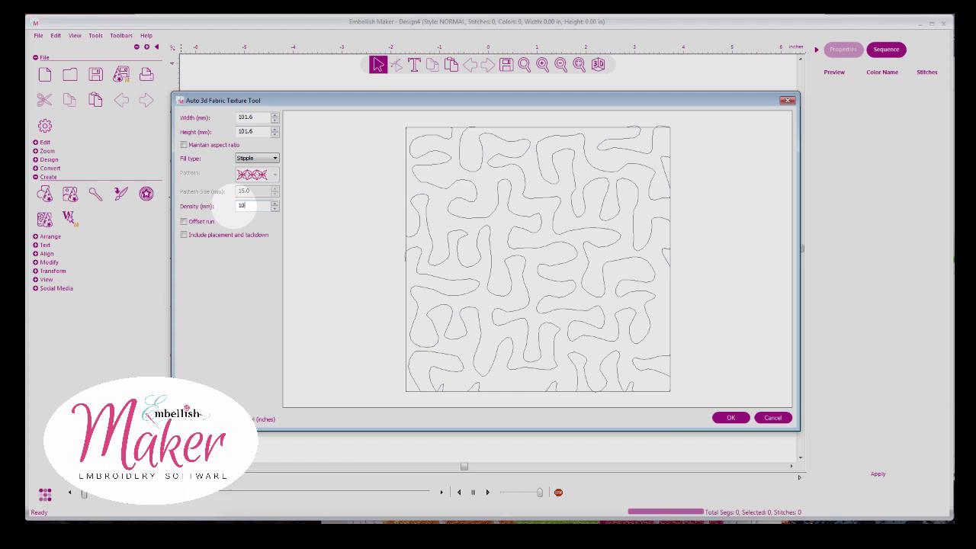
{"action": "type", "text": "10"}
{"action": "left_click", "coordinate": [730, 417]}
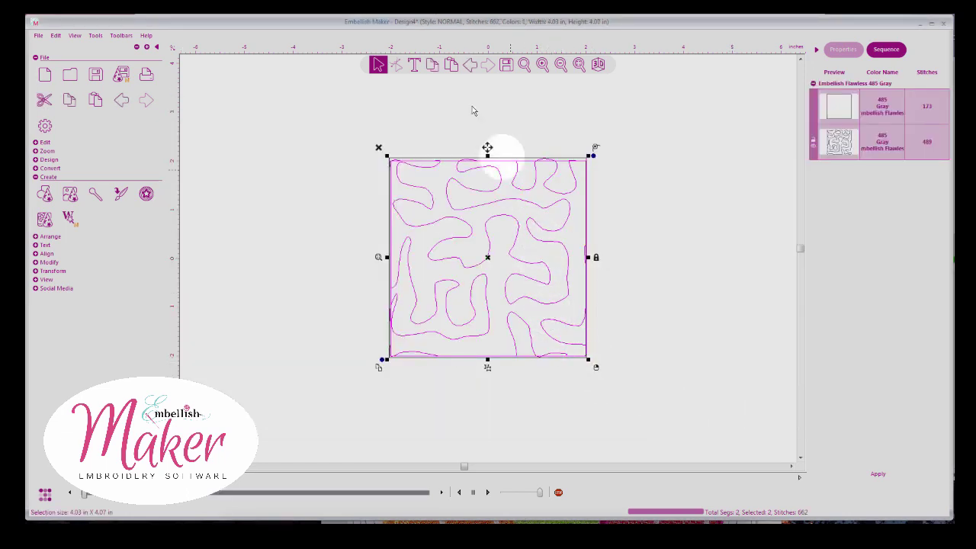
Step: Delete the placed stipple design and reopen the Auto 3d Fabric Texture Tool, enlarging its preview
{"action": "left_click", "coordinate": [378, 147]}
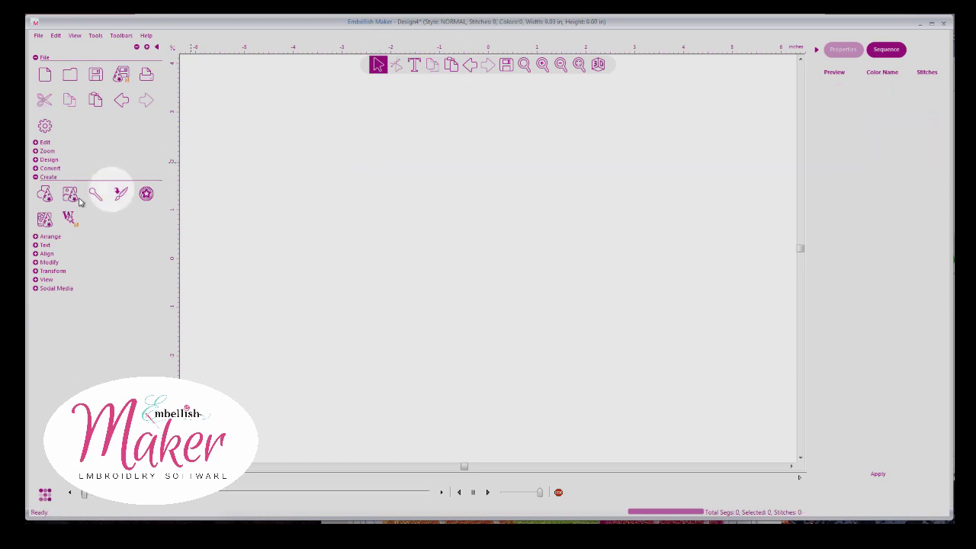
{"action": "left_click", "coordinate": [44, 219]}
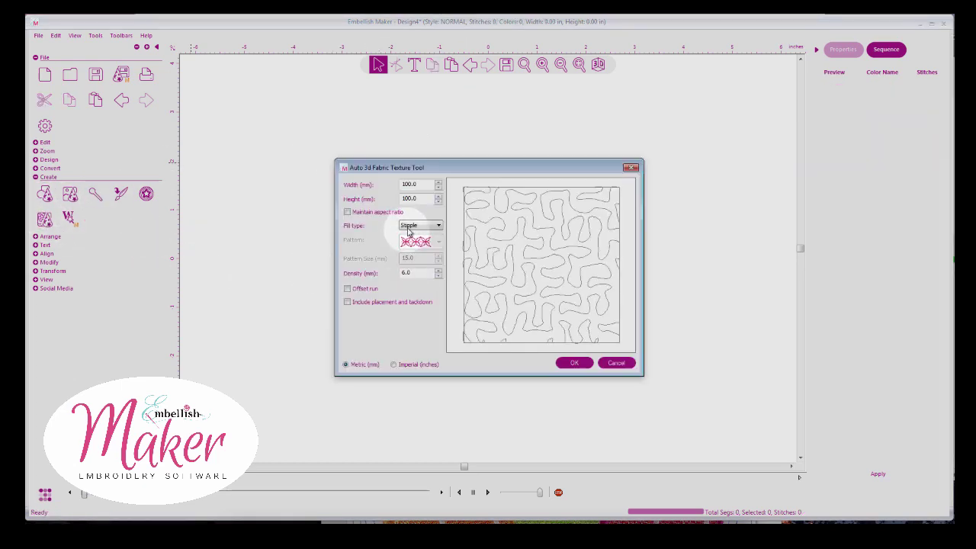
{"action": "left_click_drag", "start_coordinate": [516, 168], "coordinate": [395, 110]}
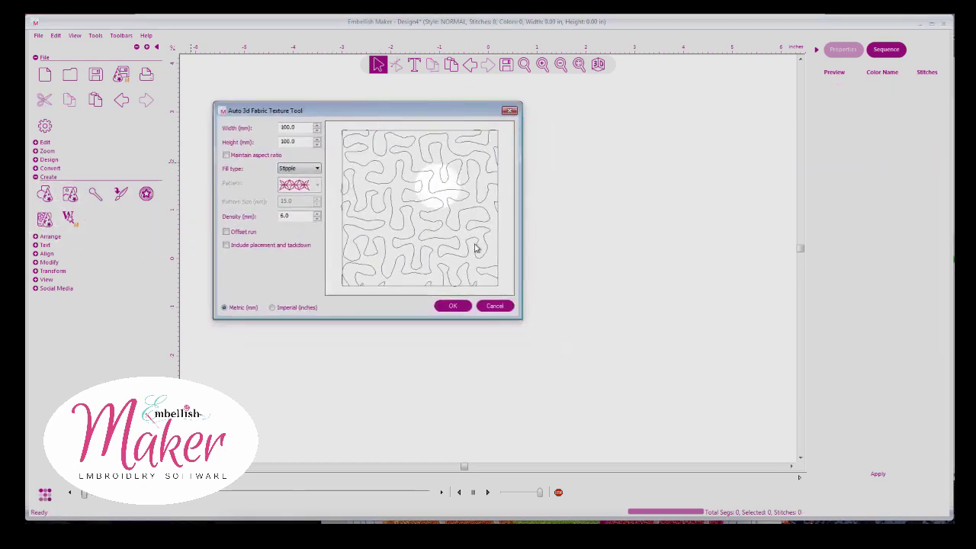
{"action": "left_click_drag", "start_coordinate": [521, 319], "coordinate": [739, 469]}
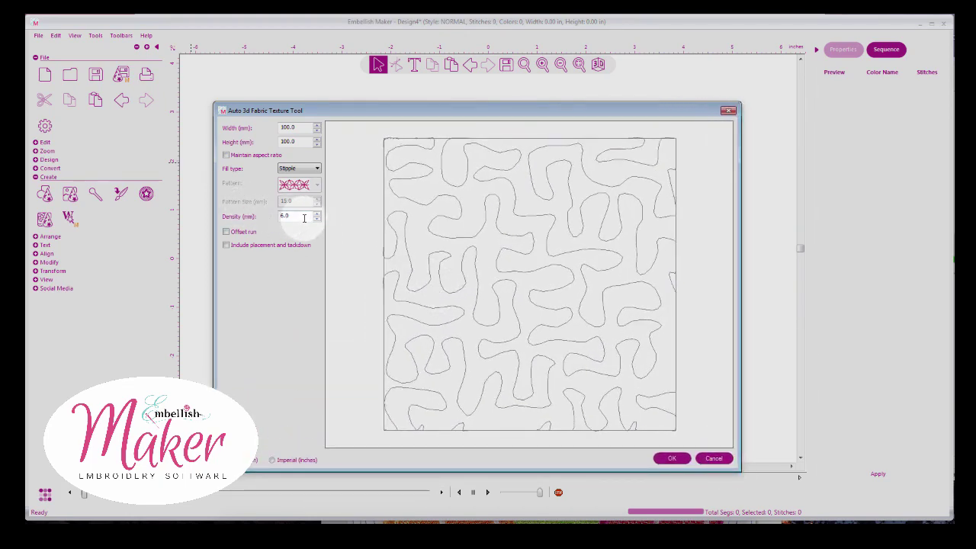
Step: Set stipple density to 10, then 2.0 mm, and change the fill type to Motif
{"action": "type", "text": "1"}
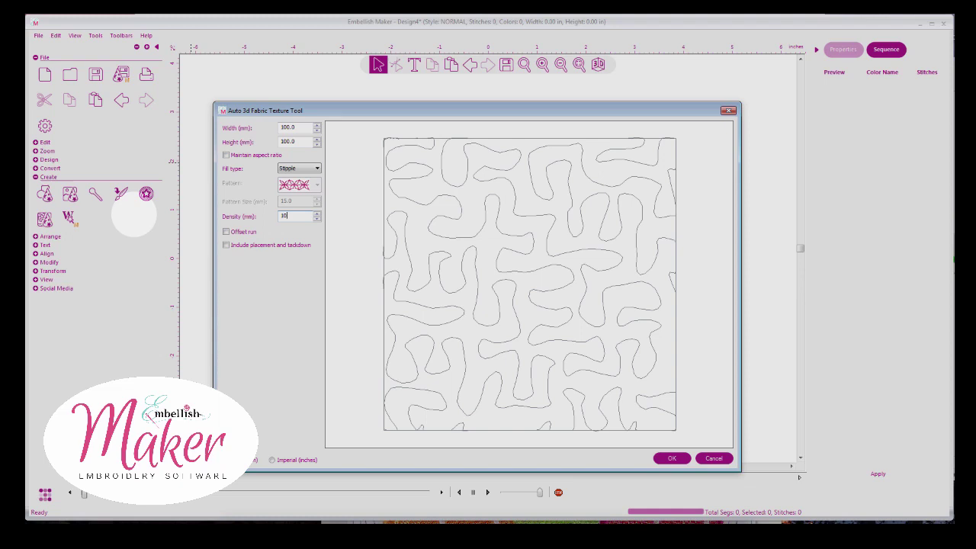
{"action": "type", "text": "0"}
{"action": "key", "text": "Tab"}
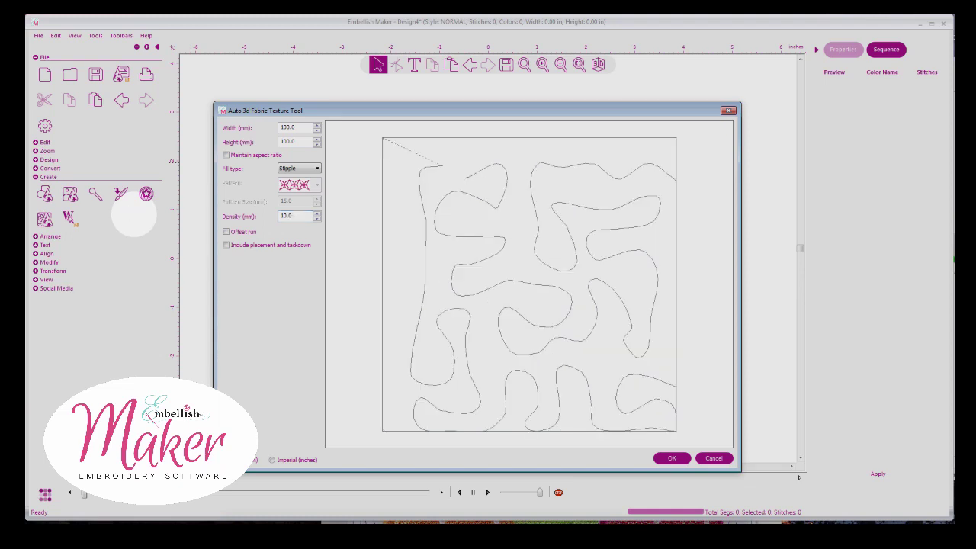
{"action": "left_click_drag", "start_coordinate": [298, 217], "coordinate": [266, 221]}
{"action": "type", "text": "2"}
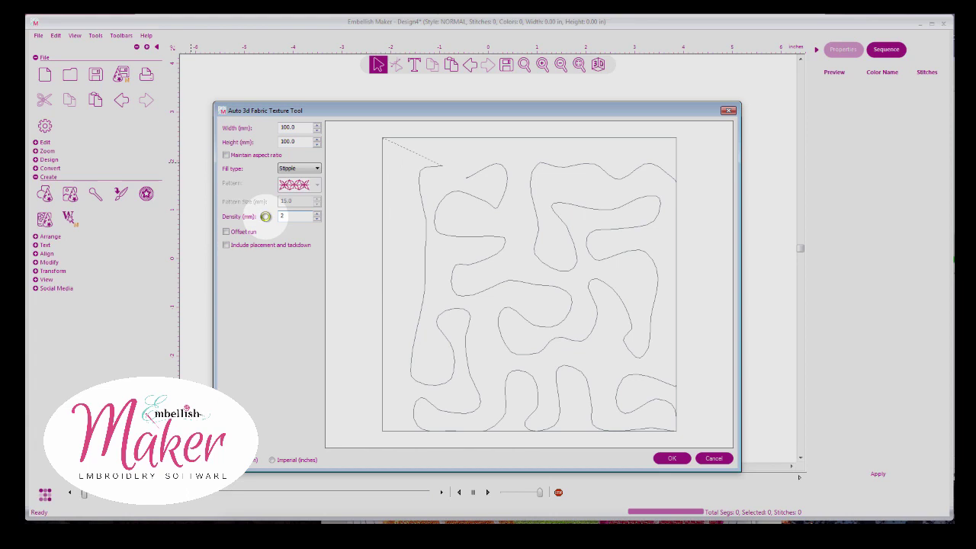
{"action": "left_click", "coordinate": [265, 216]}
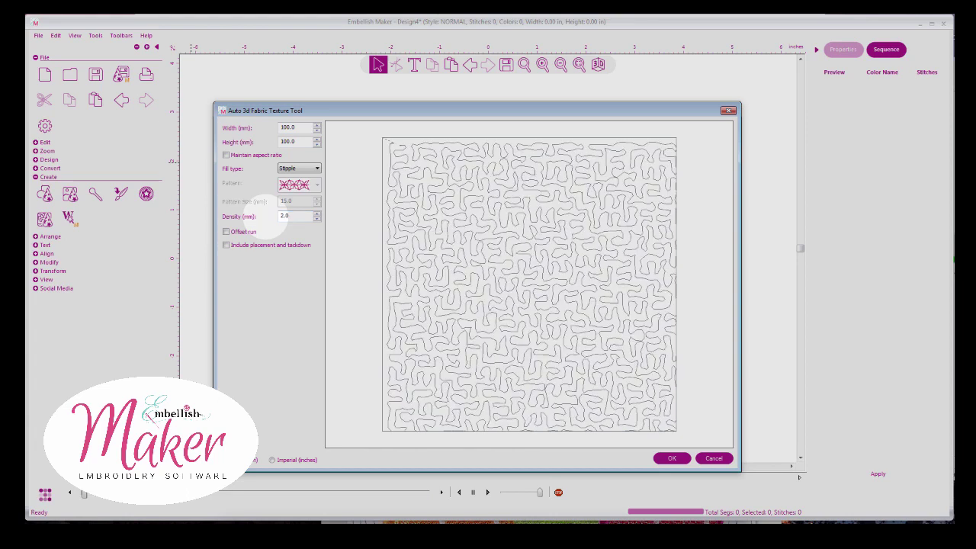
{"action": "left_click", "coordinate": [316, 168]}
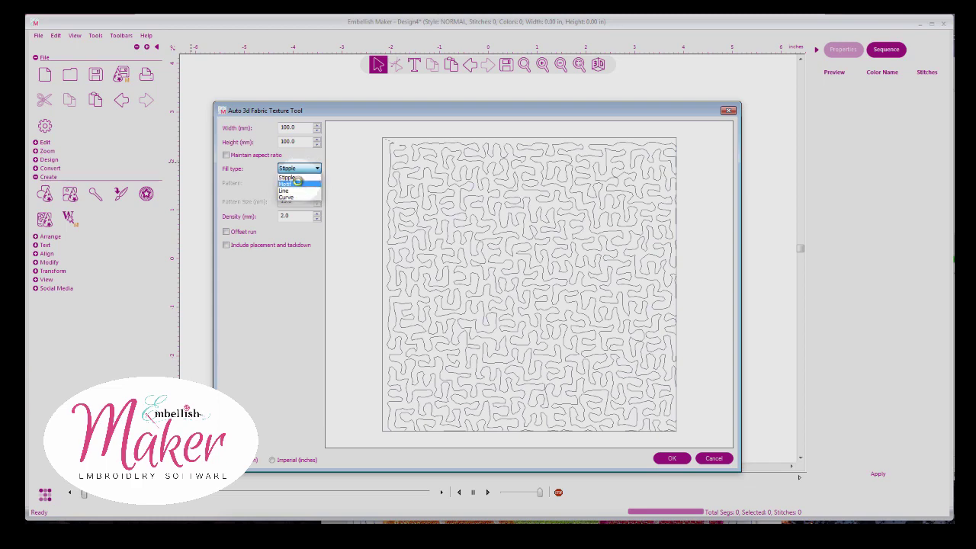
{"action": "left_click", "coordinate": [300, 184]}
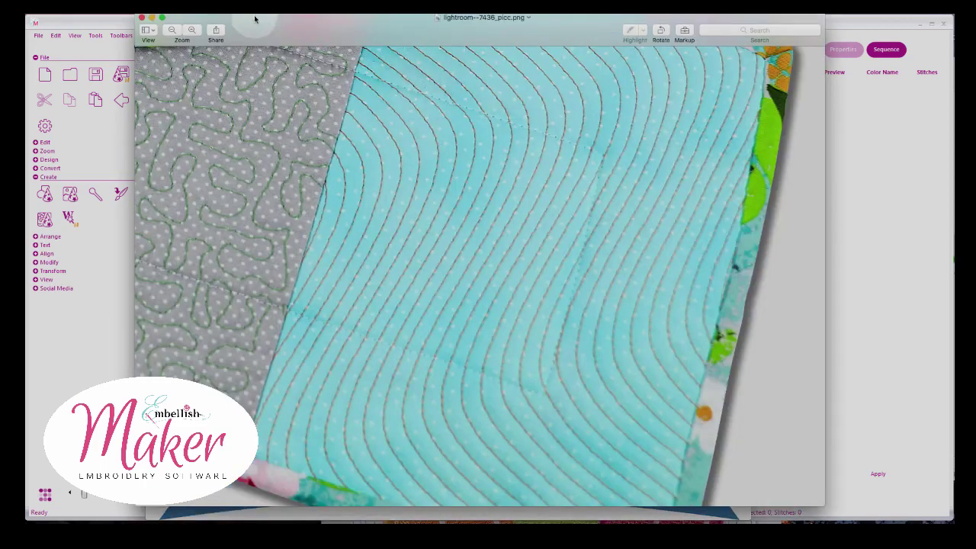
Step: Scroll the quilt photo to its top corner with the embroidered letter R
{"action": "scroll", "coordinate": [340, 114], "scroll_direction": "up", "scroll_amount": 5}
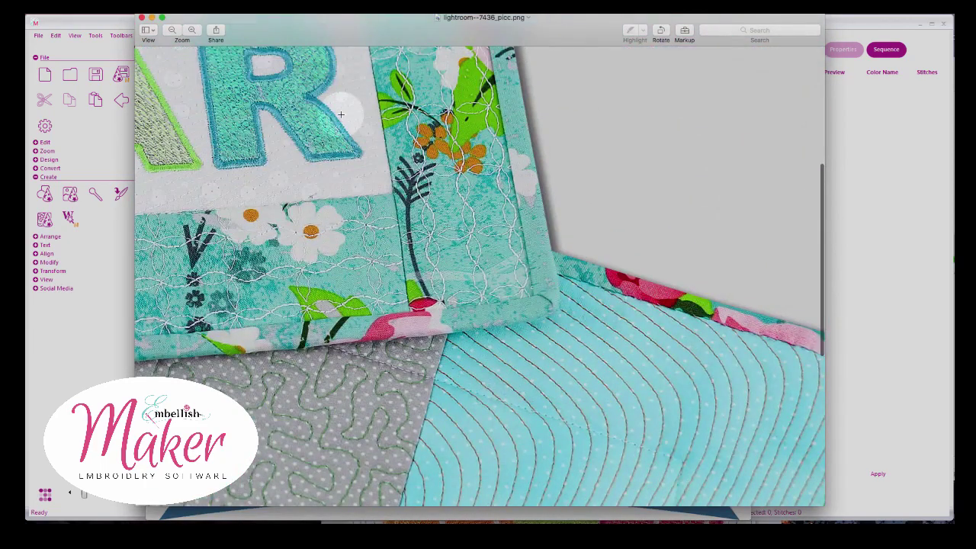
{"action": "scroll", "coordinate": [436, 99], "scroll_direction": "right", "scroll_amount": 3}
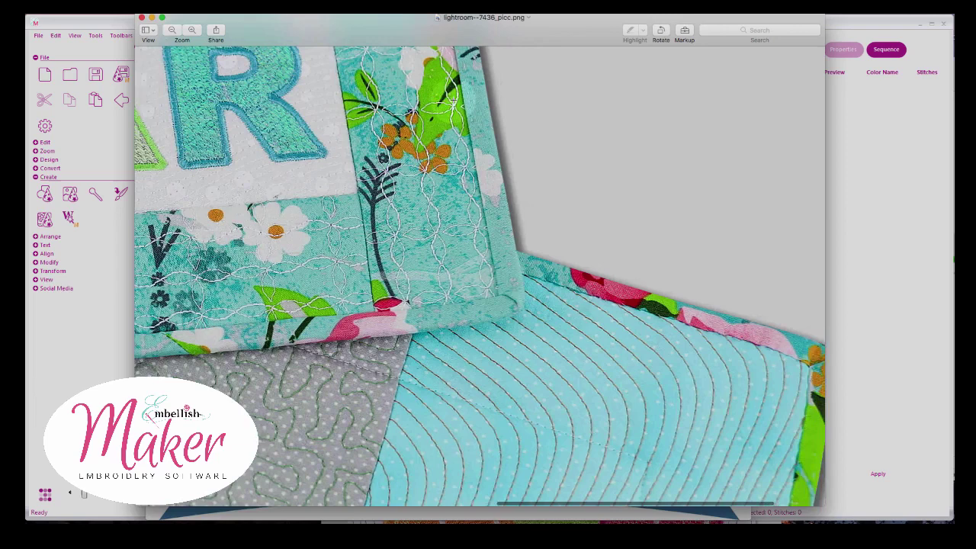
{"action": "scroll", "coordinate": [480, 276], "scroll_direction": "up", "scroll_amount": 5}
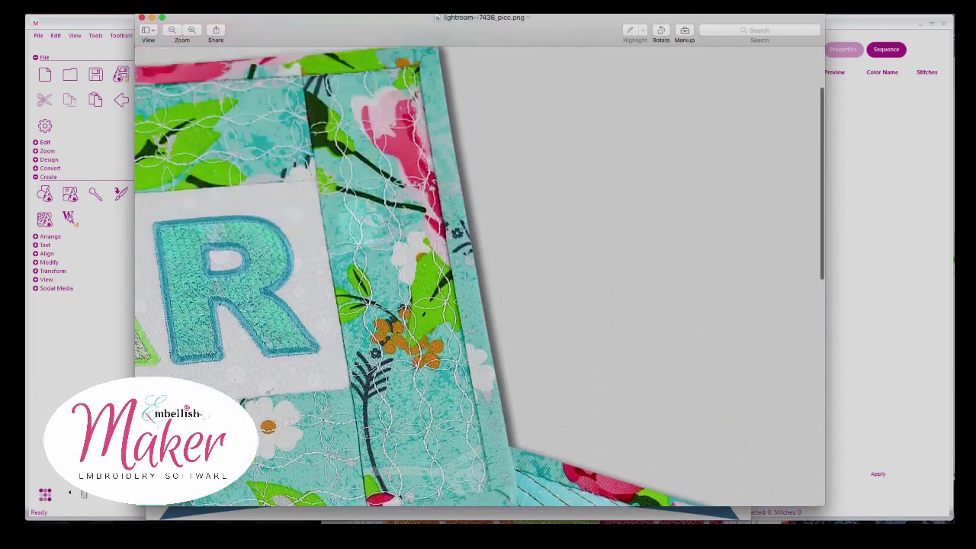
{"action": "scroll", "coordinate": [167, 181], "scroll_direction": "up", "scroll_amount": 3}
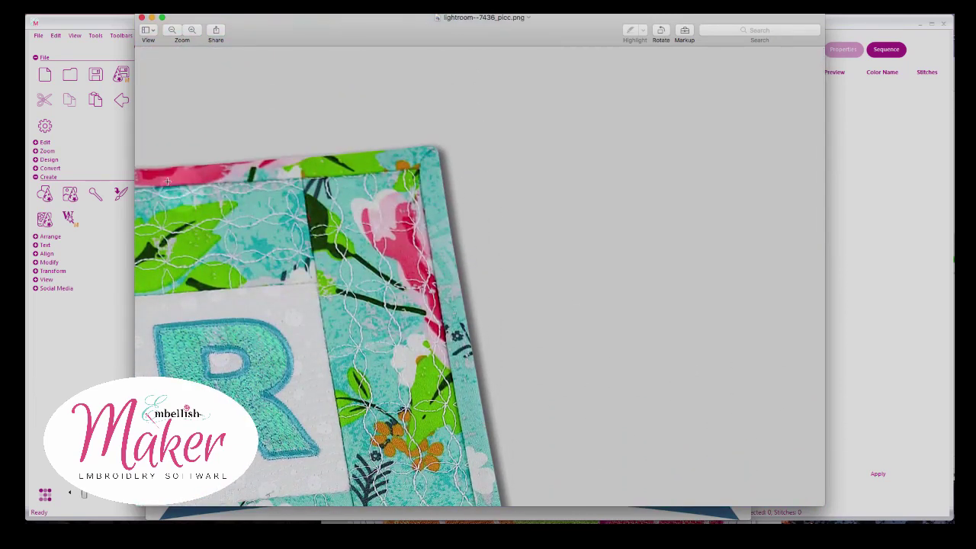
Step: Return to the texture dialog and choose the first motif pattern
{"action": "left_click", "coordinate": [115, 137]}
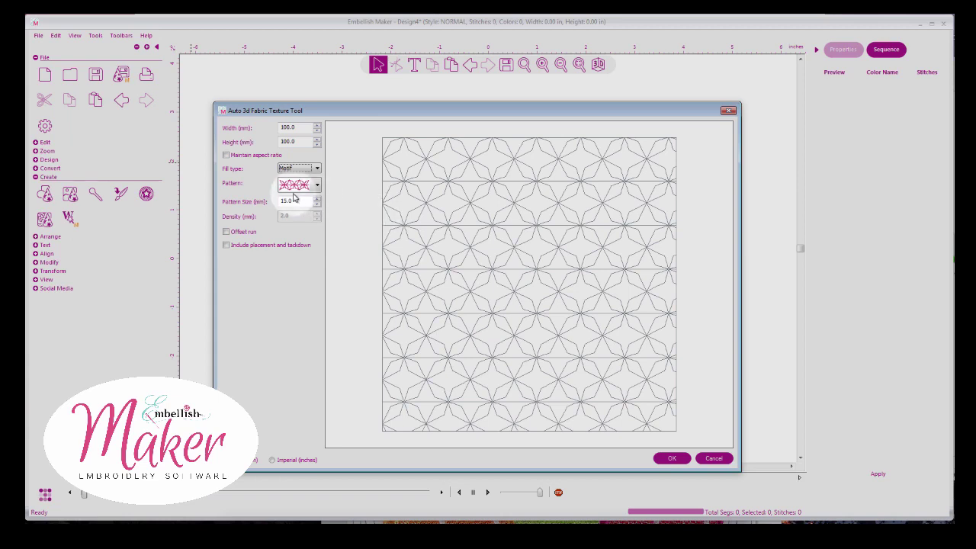
{"action": "left_click", "coordinate": [318, 185]}
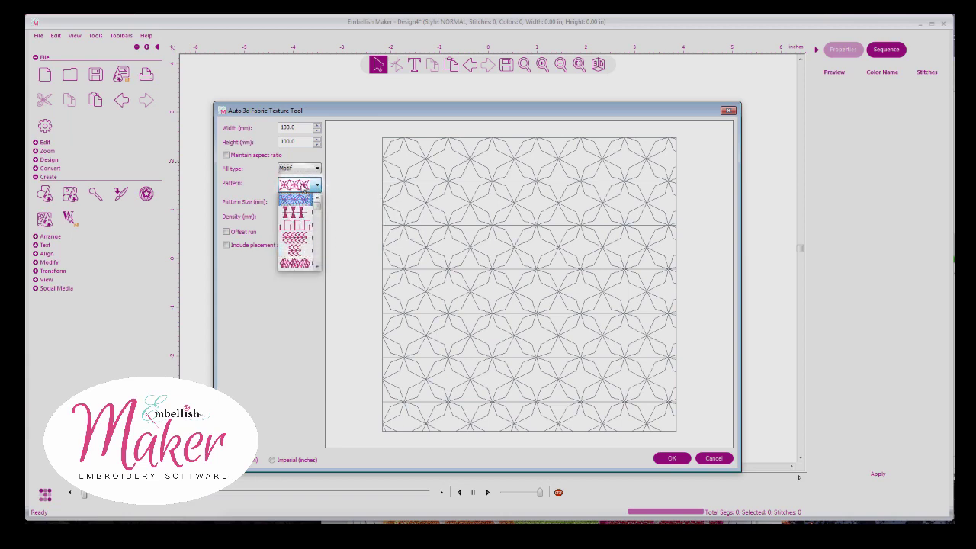
{"action": "left_click", "coordinate": [296, 198]}
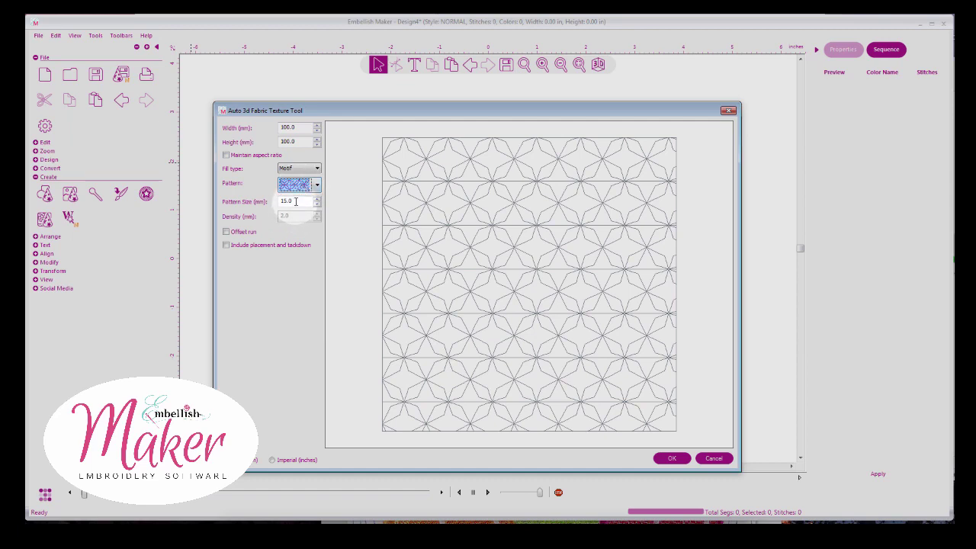
Step: Raise the star Pattern Size stepwise through 20, 30, 32 and 33 to 34 mm
{"action": "left_click_drag", "start_coordinate": [296, 202], "coordinate": [279, 204]}
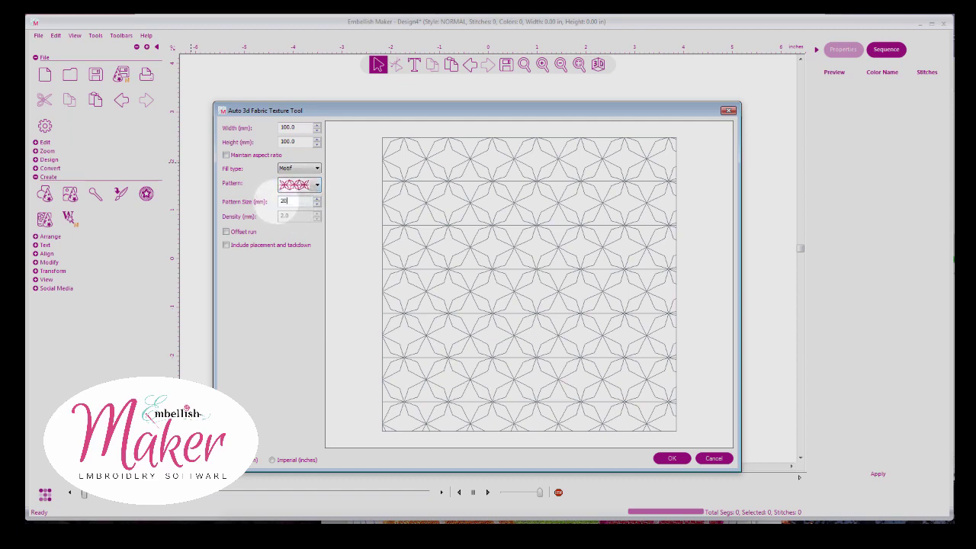
{"action": "key", "text": "shift+Tab"}
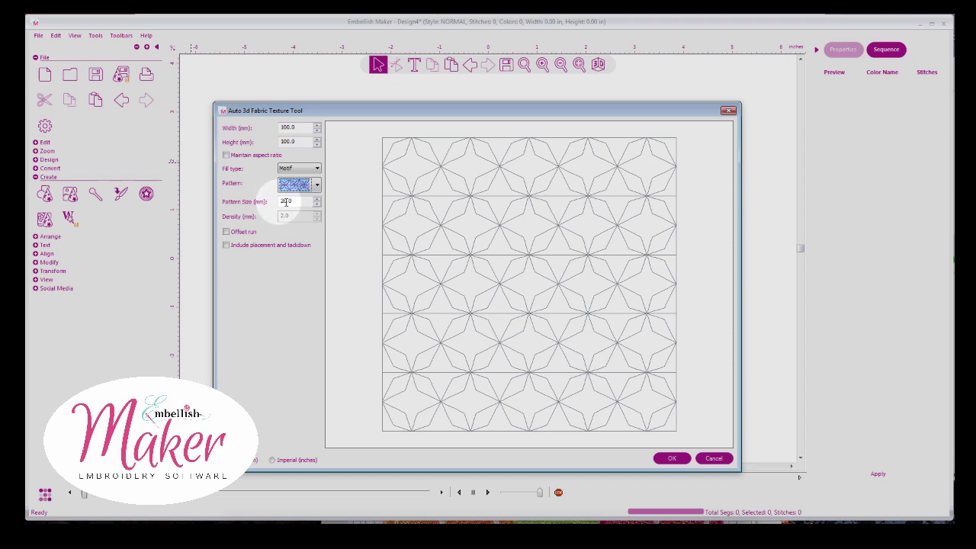
{"action": "key", "text": "Tab"}
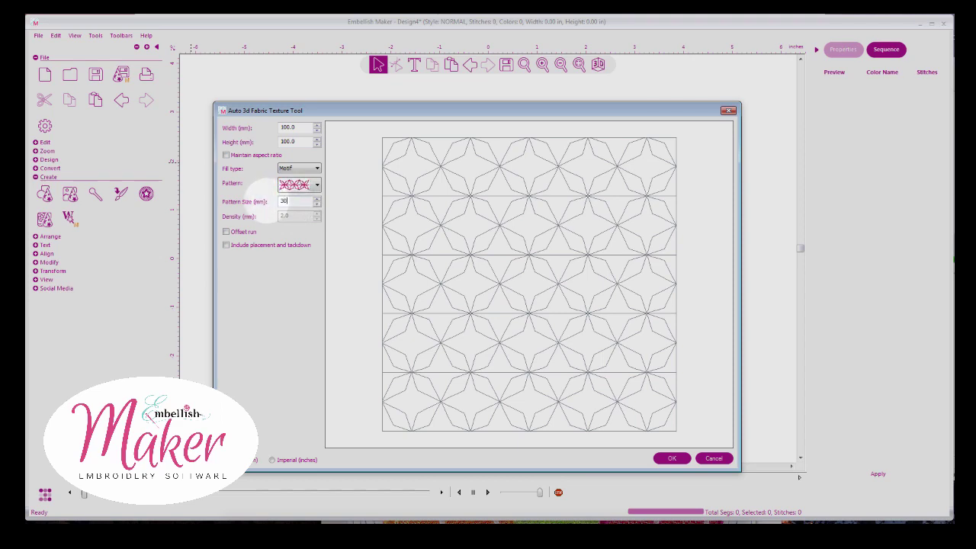
{"action": "key", "text": "shift+Tab"}
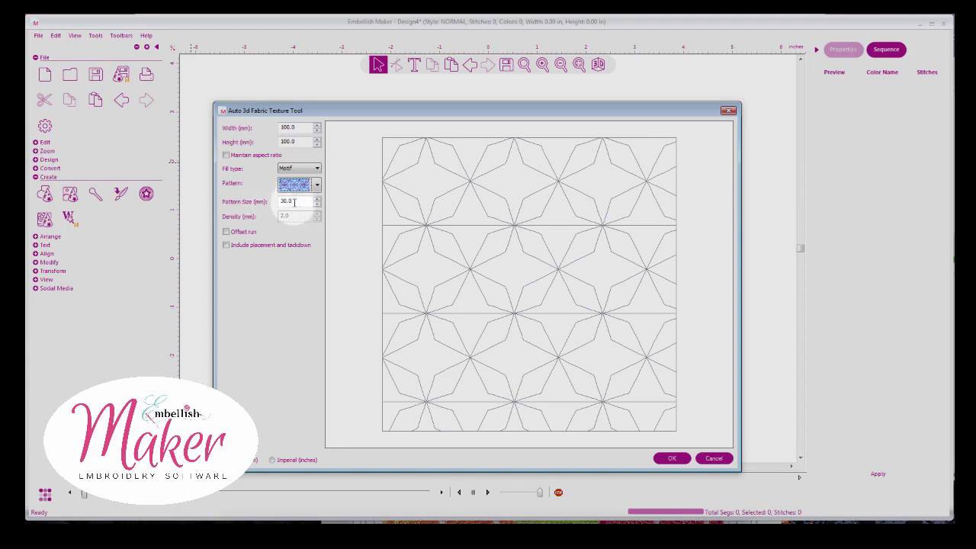
{"action": "key", "text": "Tab"}
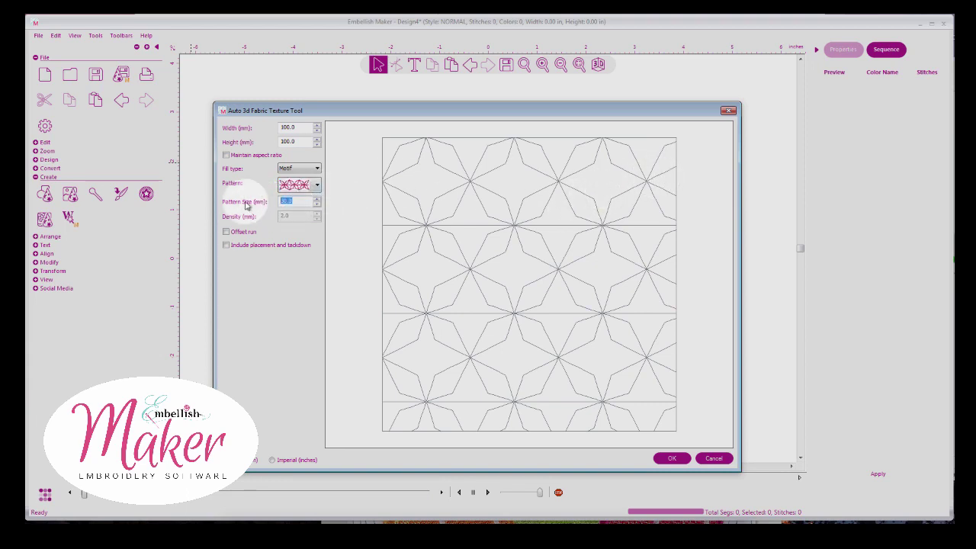
{"action": "key", "text": "shift+Tab"}
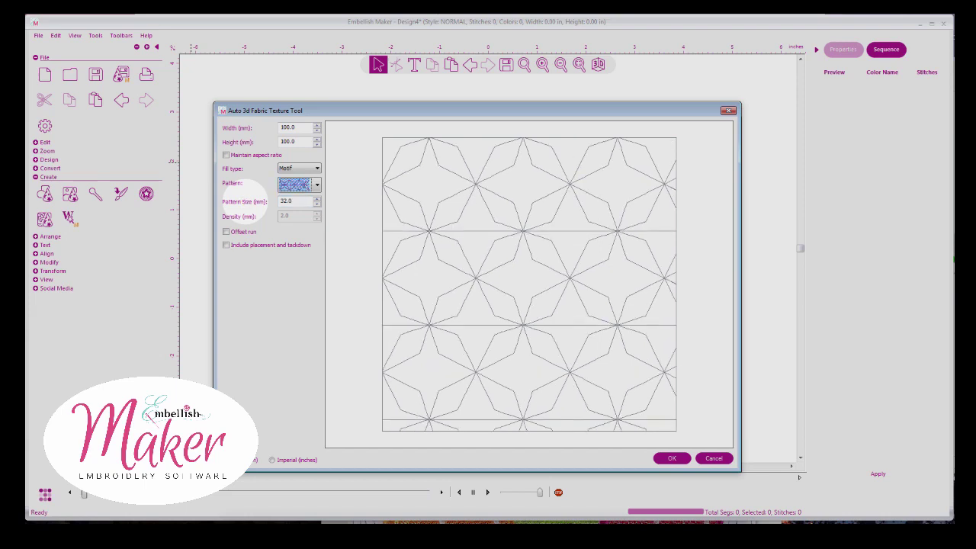
{"action": "key", "text": "Tab"}
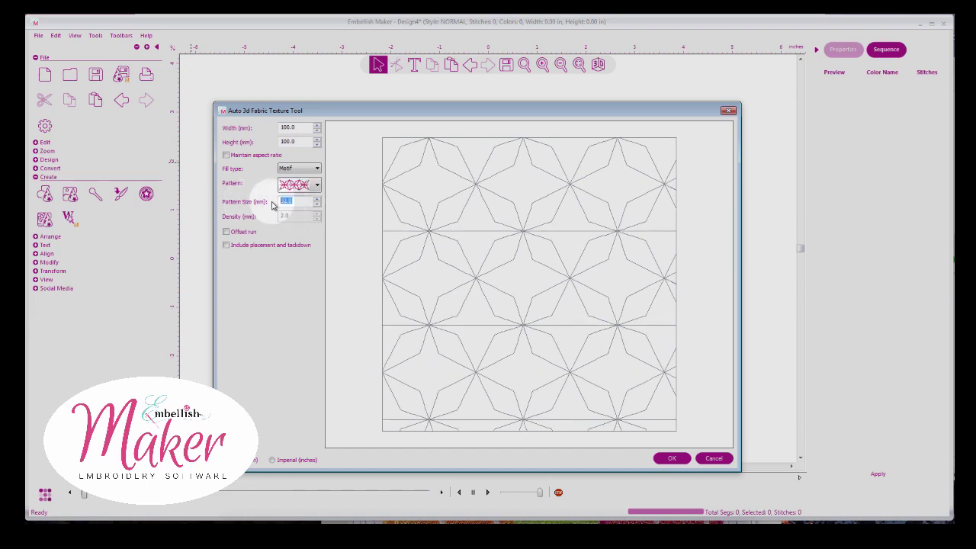
{"action": "type", "text": "33"}
{"action": "key", "text": "shift+Tab"}
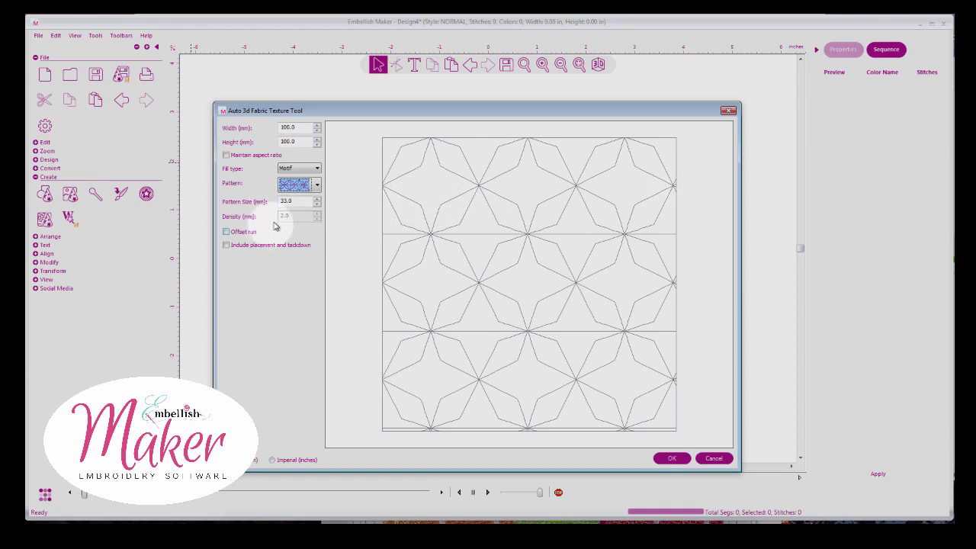
{"action": "key", "text": "Tab"}
{"action": "type", "text": "34"}
{"action": "key", "text": "shift+Tab"}
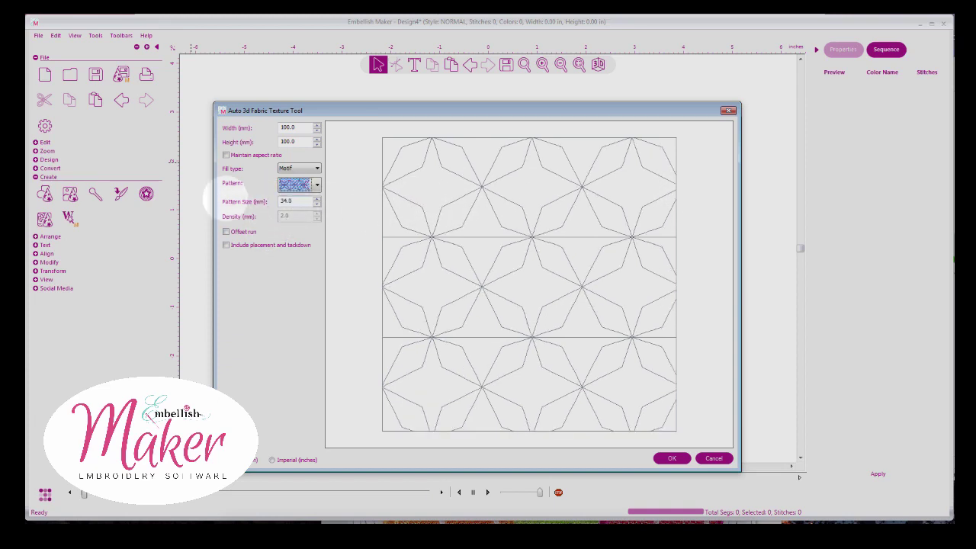
Step: Switch the motif fill to the interlocking octagon-and-square pattern and bring up Popsicles.png in Preview
{"action": "left_click", "coordinate": [316, 184]}
{"action": "scroll", "coordinate": [316, 239], "scroll_direction": "down", "scroll_amount": 5}
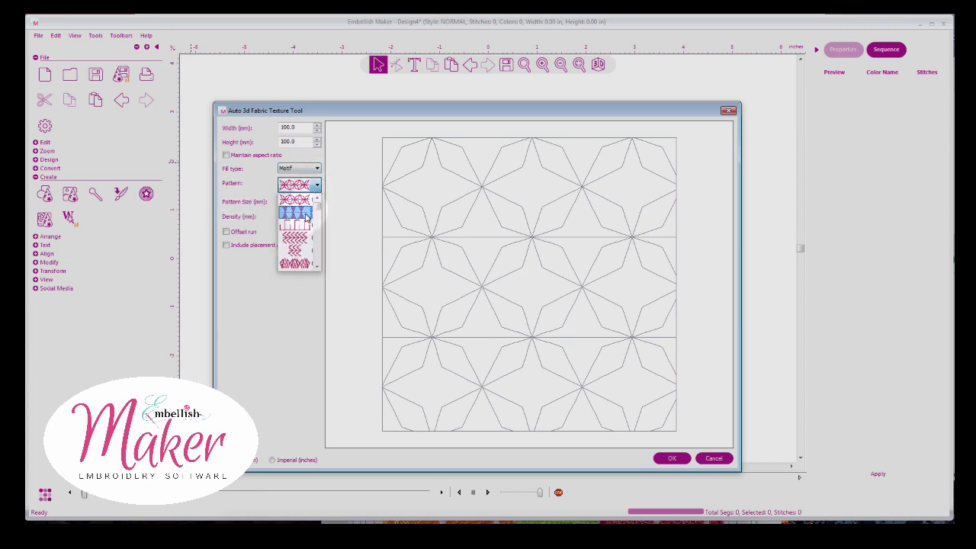
{"action": "scroll", "coordinate": [316, 244], "scroll_direction": "down", "scroll_amount": 5}
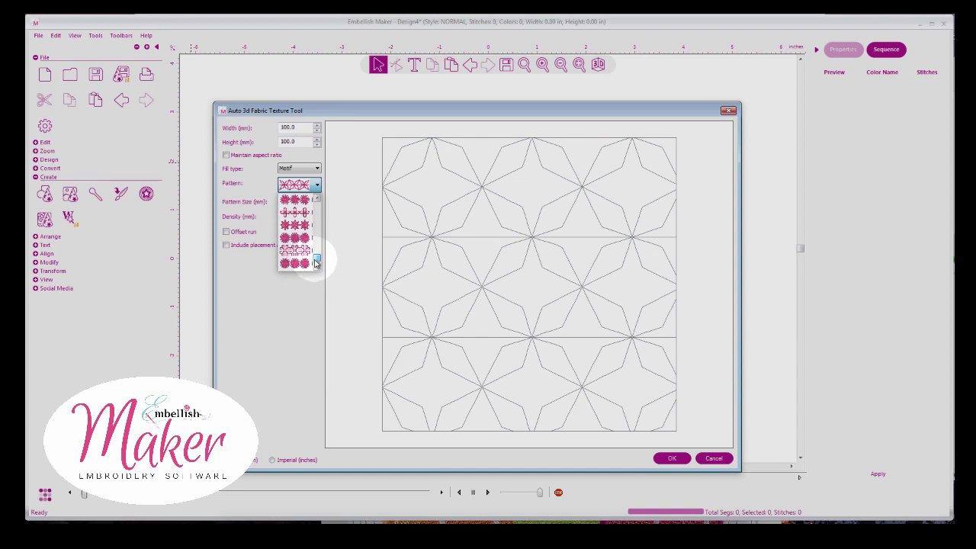
{"action": "left_click", "coordinate": [308, 216]}
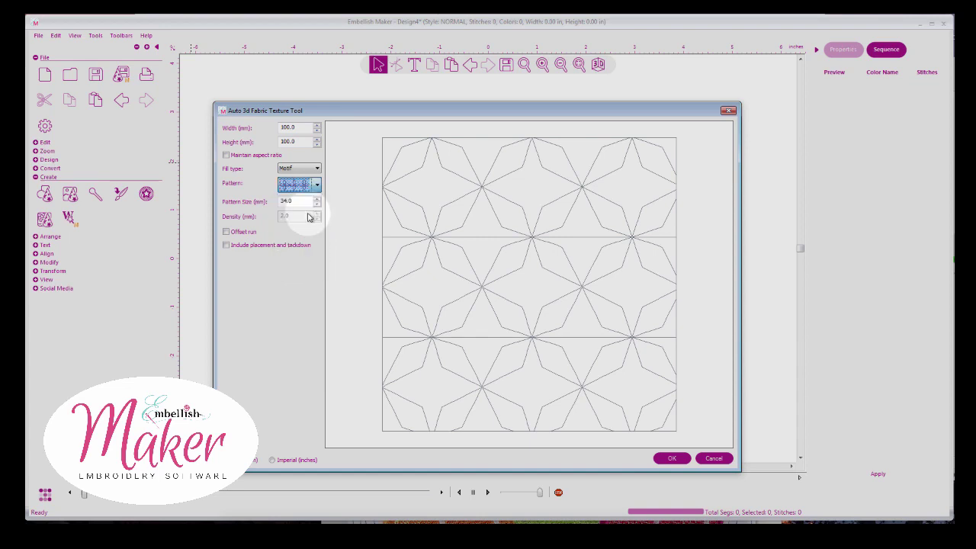
{"action": "left_click", "coordinate": [317, 185]}
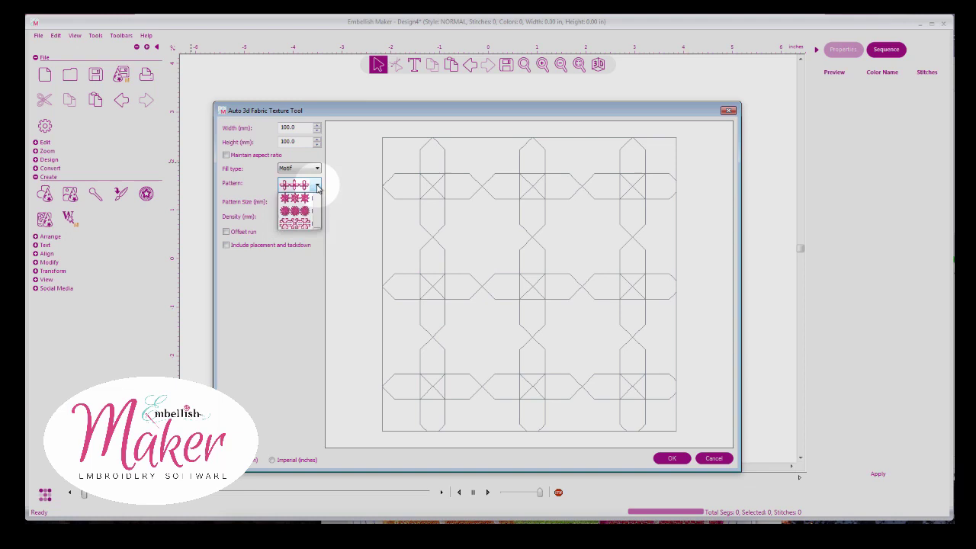
{"action": "left_click", "coordinate": [308, 255]}
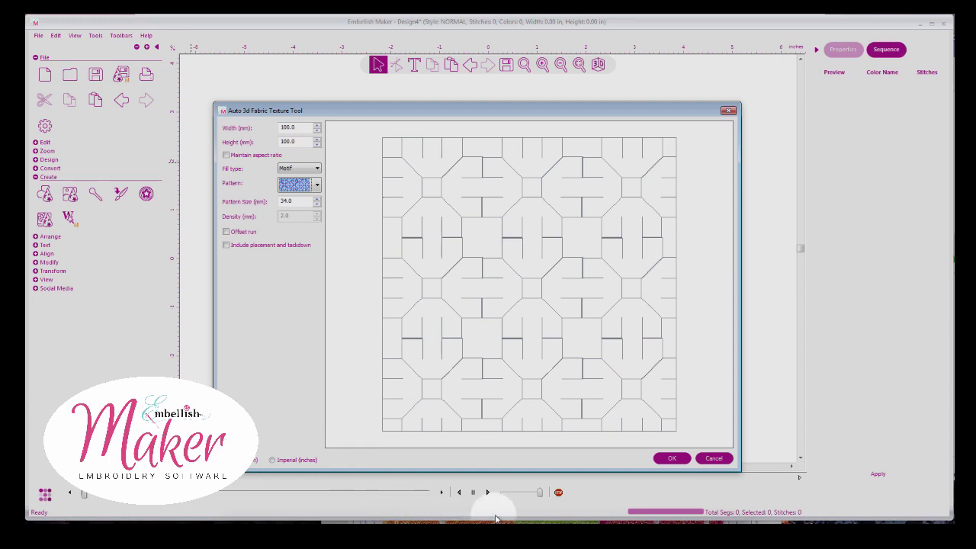
{"action": "left_click", "coordinate": [664, 522]}
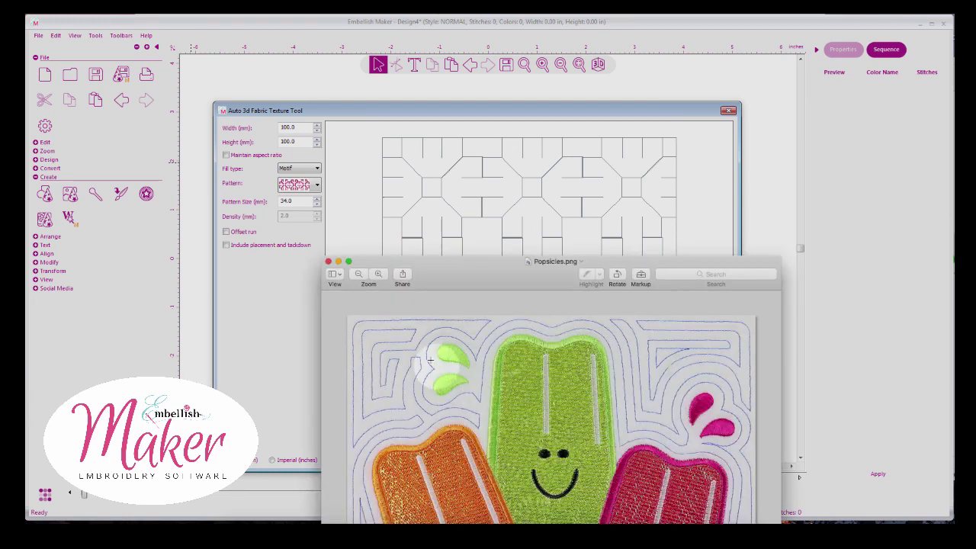
Step: Close Popsicles.png, scroll the quilt photo to the octagon block, and return to Embellish Maker
{"action": "left_click", "coordinate": [327, 262]}
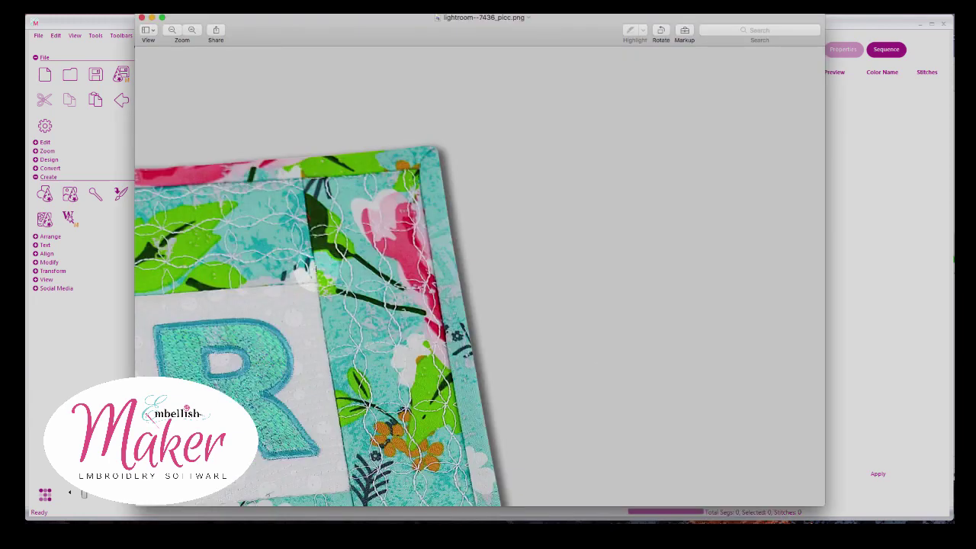
{"action": "scroll", "coordinate": [315, 268], "scroll_direction": "up", "scroll_amount": 3}
{"action": "scroll", "coordinate": [315, 268], "scroll_direction": "down", "scroll_amount": 10}
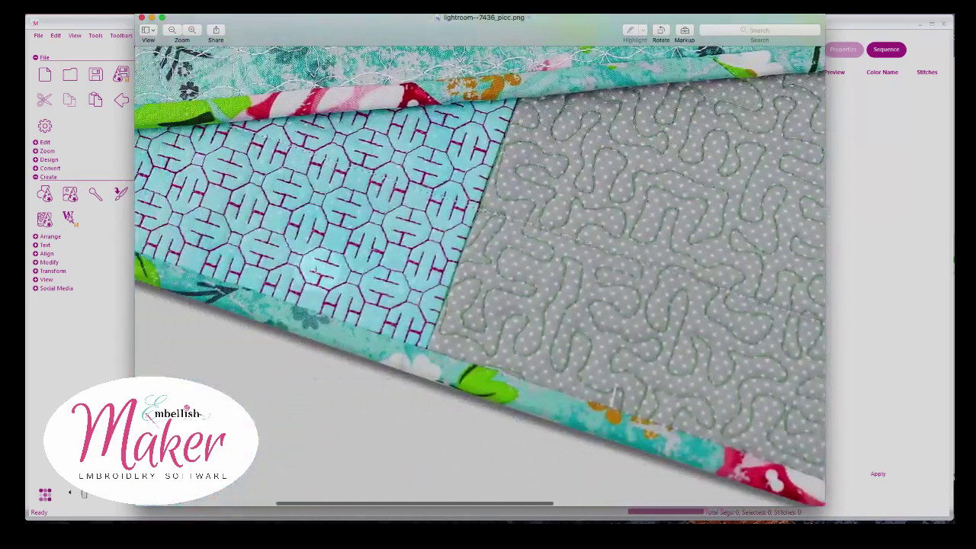
{"action": "scroll", "coordinate": [315, 268], "scroll_direction": "up", "scroll_amount": 2}
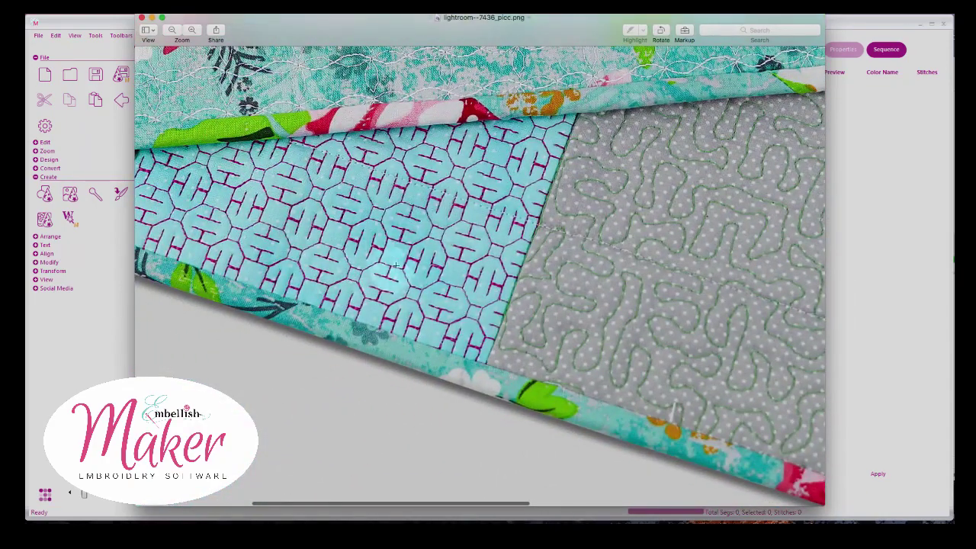
{"action": "scroll", "coordinate": [395, 261], "scroll_direction": "down", "scroll_amount": 2}
{"action": "left_click", "coordinate": [96, 257]}
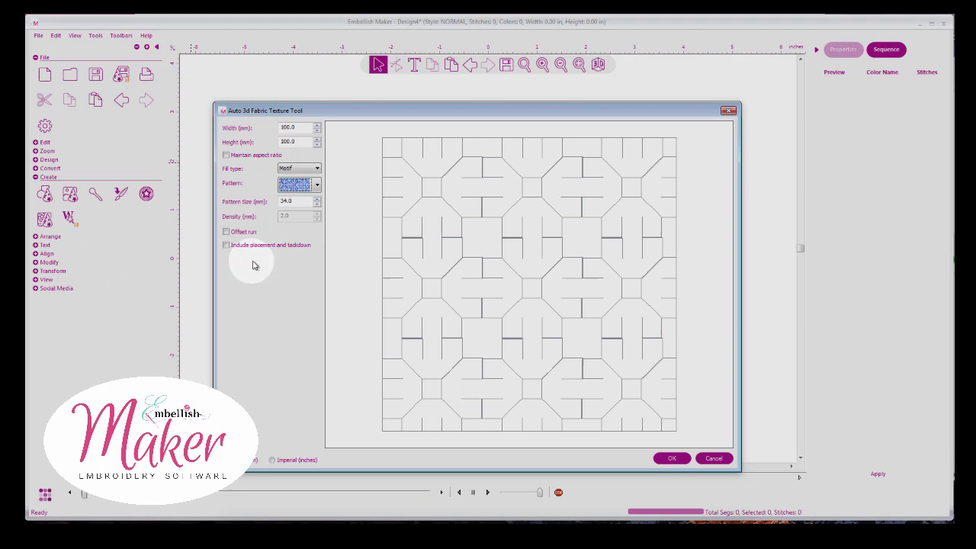
Step: Set the octagon motif's pattern size to 15.0 mm, trying Offset run but leaving it off
{"action": "double_click", "coordinate": [297, 202]}
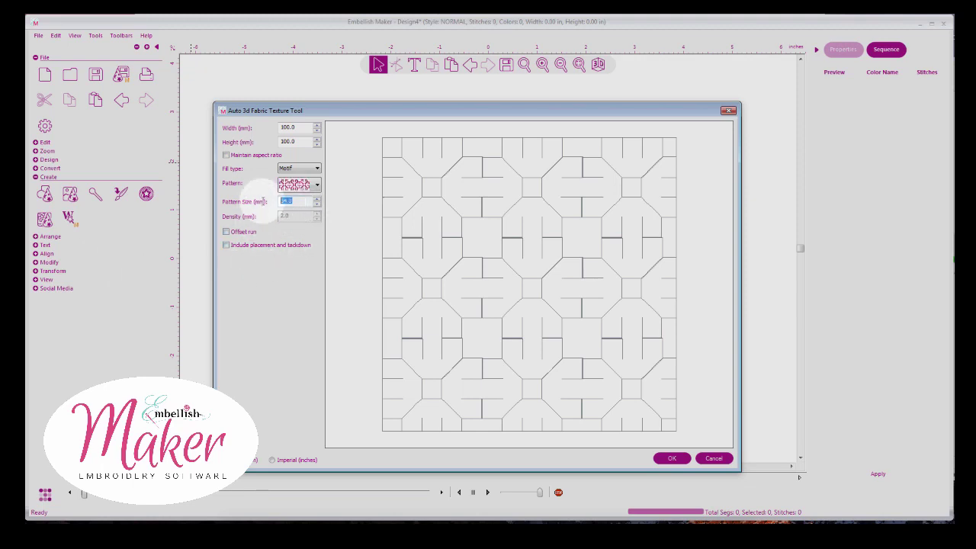
{"action": "key", "text": "Tab"}
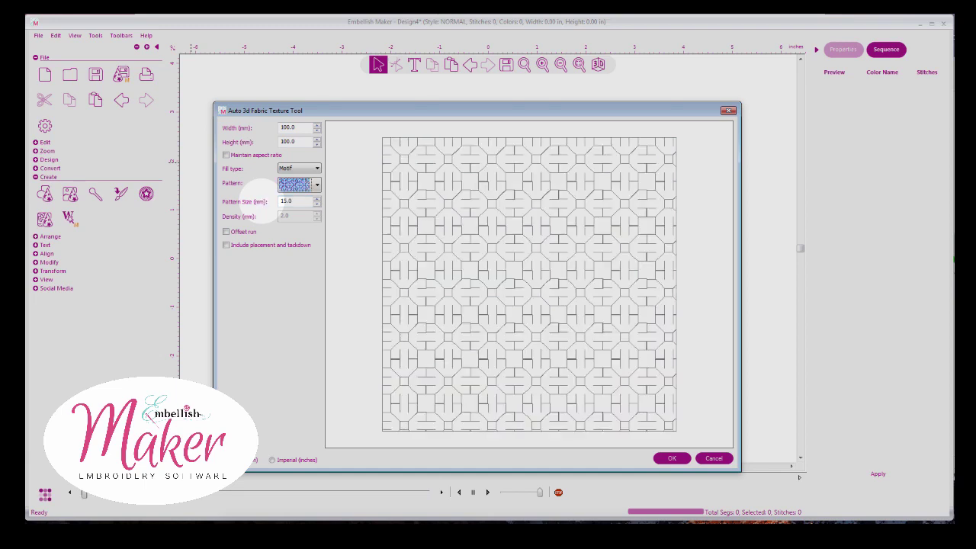
{"action": "left_click", "coordinate": [225, 232]}
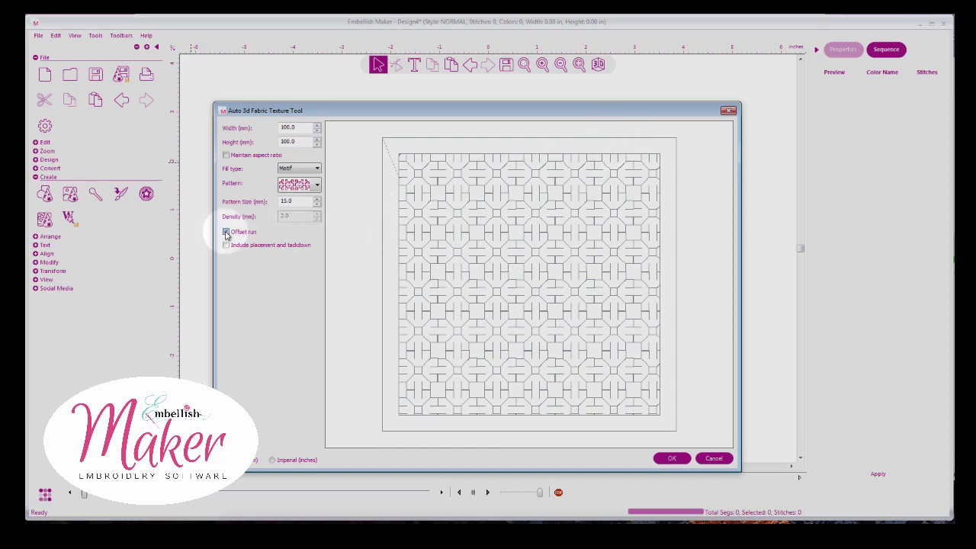
{"action": "left_click", "coordinate": [227, 232]}
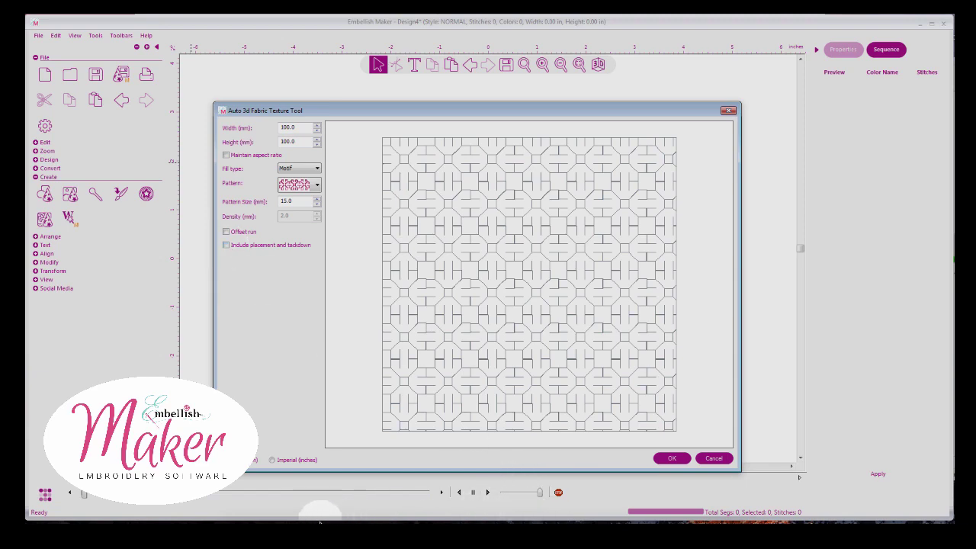
Step: Include placement and tackdown runs and create the 15 mm octagon motif texture on the canvas
{"action": "left_click", "coordinate": [291, 525]}
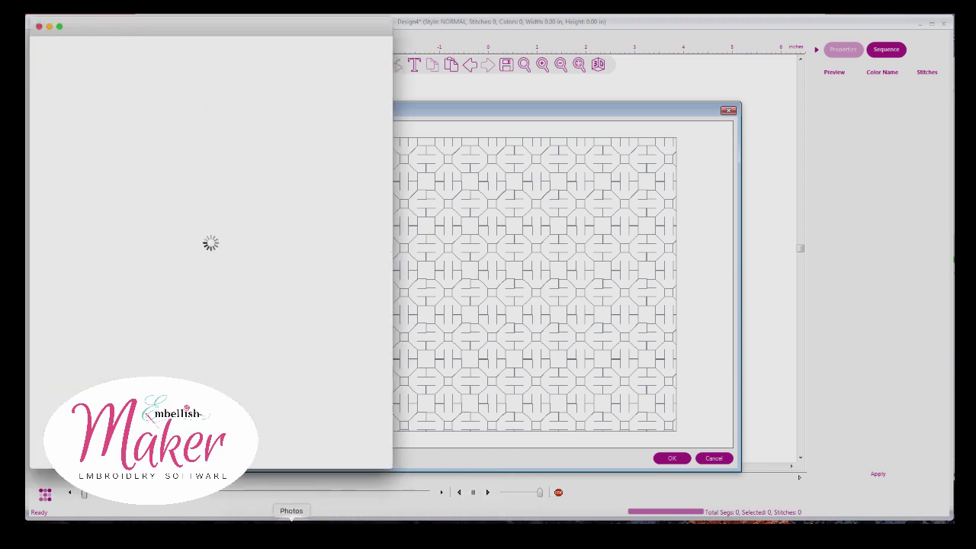
{"action": "left_click", "coordinate": [39, 26]}
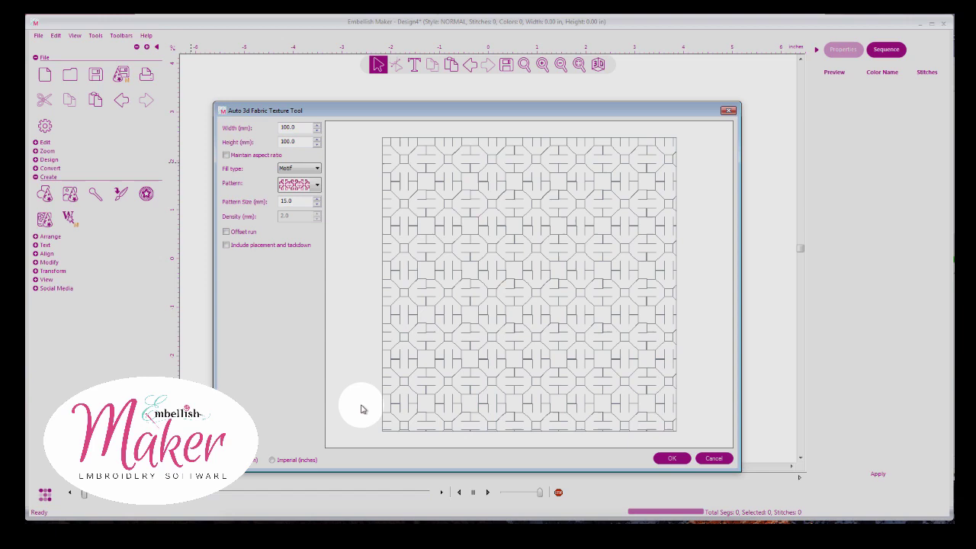
{"action": "left_click", "coordinate": [226, 245]}
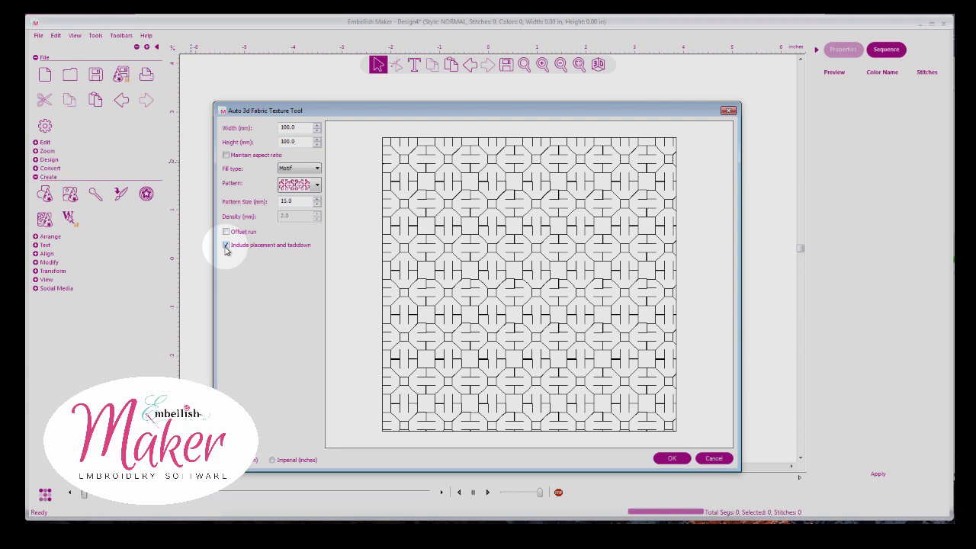
{"action": "left_click", "coordinate": [673, 459]}
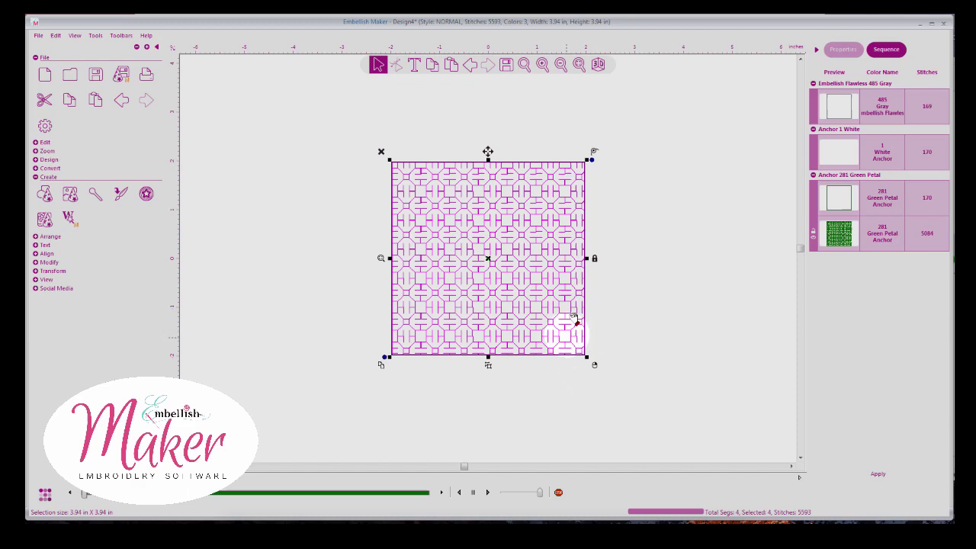
Step: Zoom in, show the texture in 3D, and recolour all stitches to 900 Black
{"action": "left_click", "coordinate": [577, 65]}
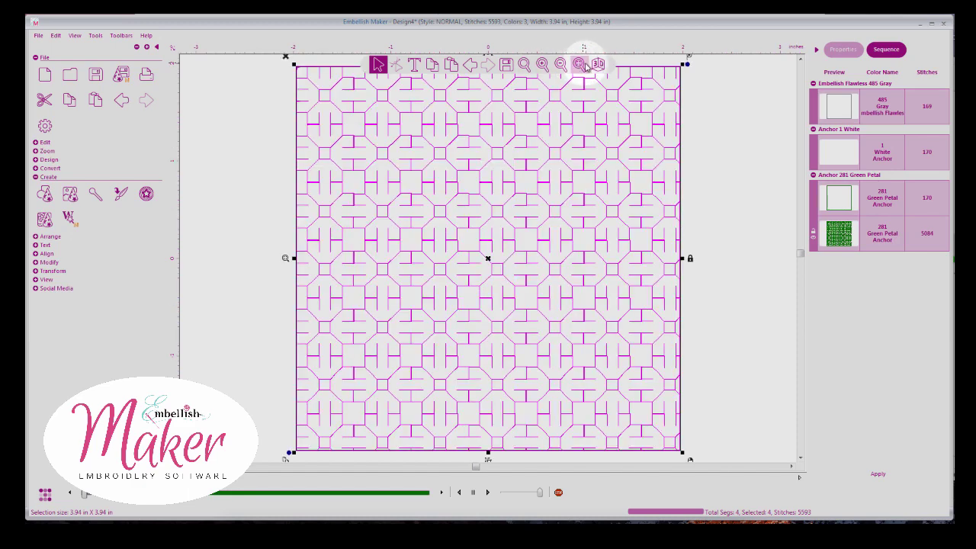
{"action": "left_click", "coordinate": [597, 64]}
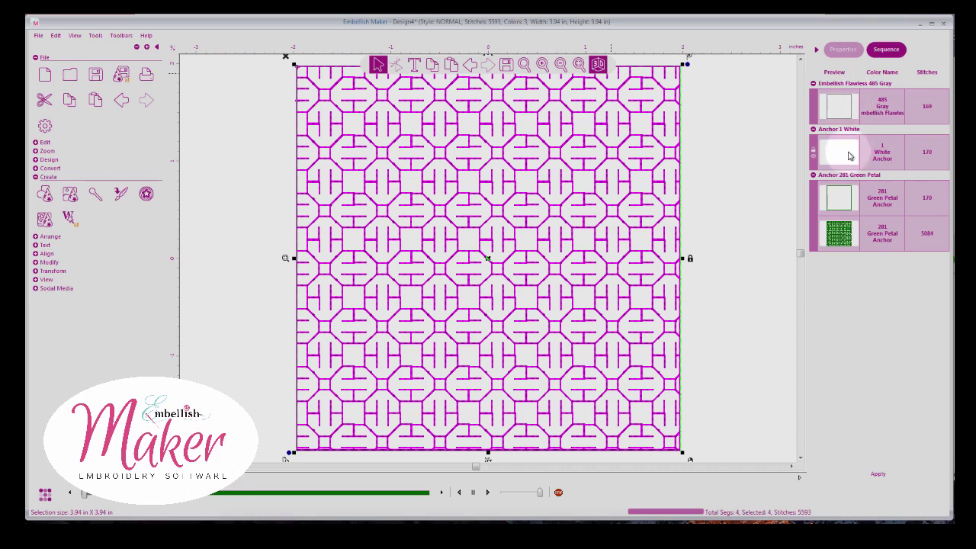
{"action": "left_click", "coordinate": [45, 494]}
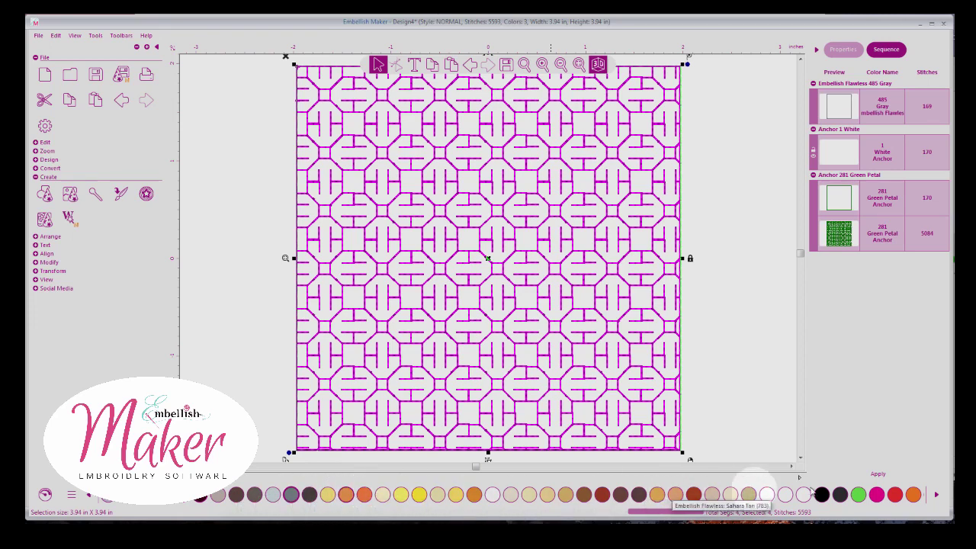
{"action": "left_click", "coordinate": [858, 494]}
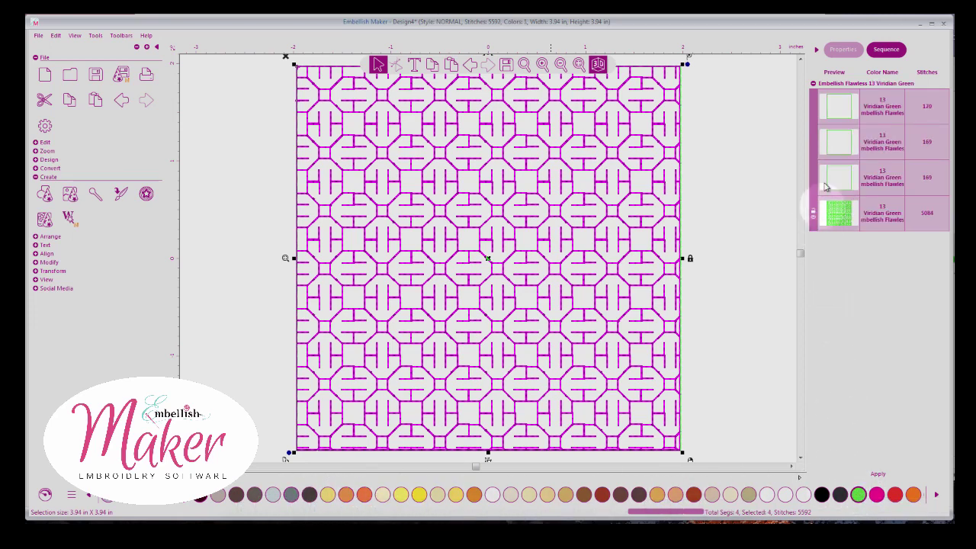
{"action": "left_click", "coordinate": [822, 494]}
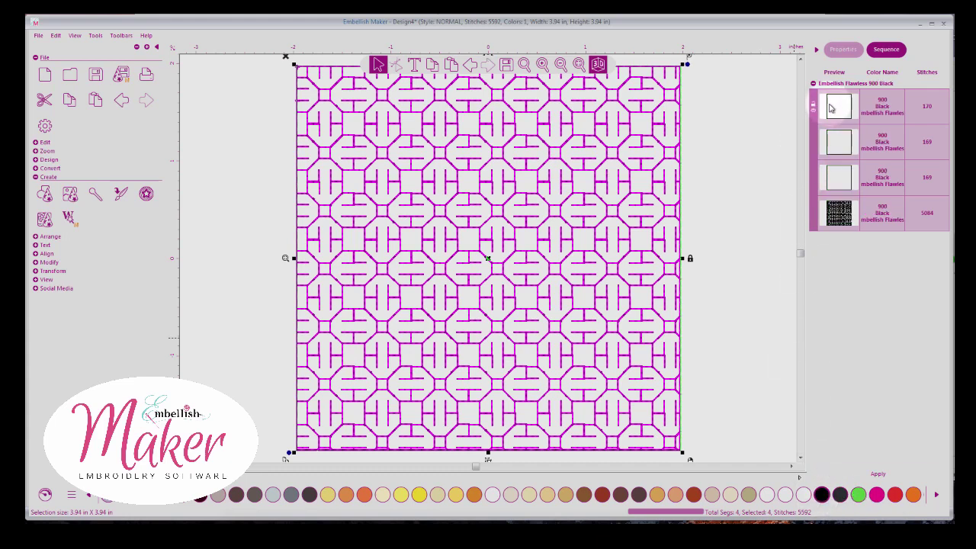
{"action": "left_click", "coordinate": [45, 495]}
Step: Replay the stitch-out of the black octagon-and-square quilting from the first stitch
{"action": "left_click", "coordinate": [86, 496]}
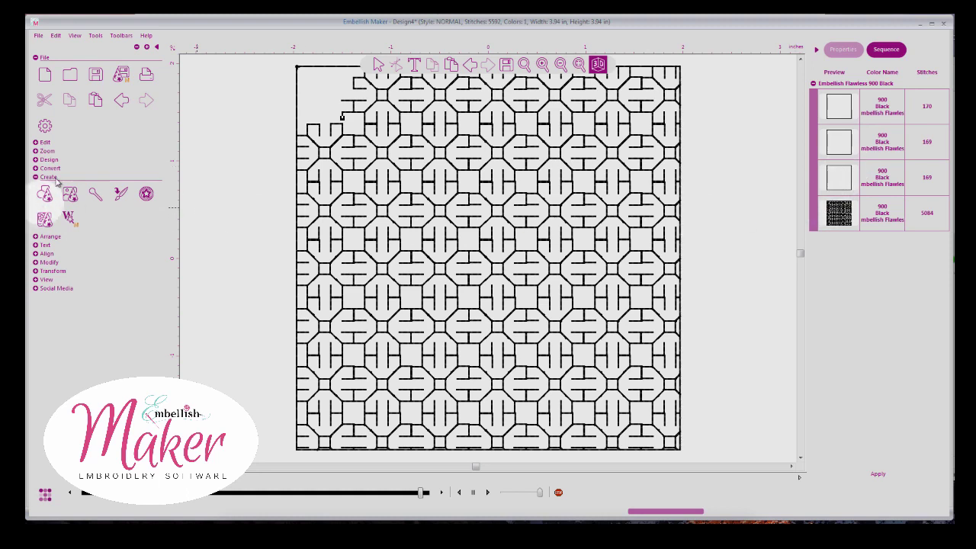
Step: Start a new fabric texture with Line fill at 20.0 mm density
{"action": "left_click", "coordinate": [45, 219]}
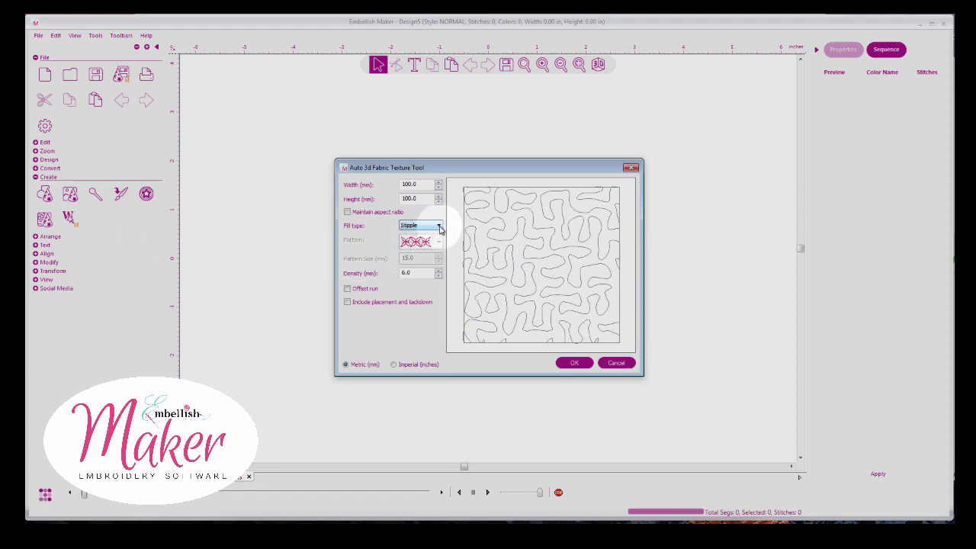
{"action": "left_click", "coordinate": [439, 227]}
{"action": "left_click", "coordinate": [412, 251]}
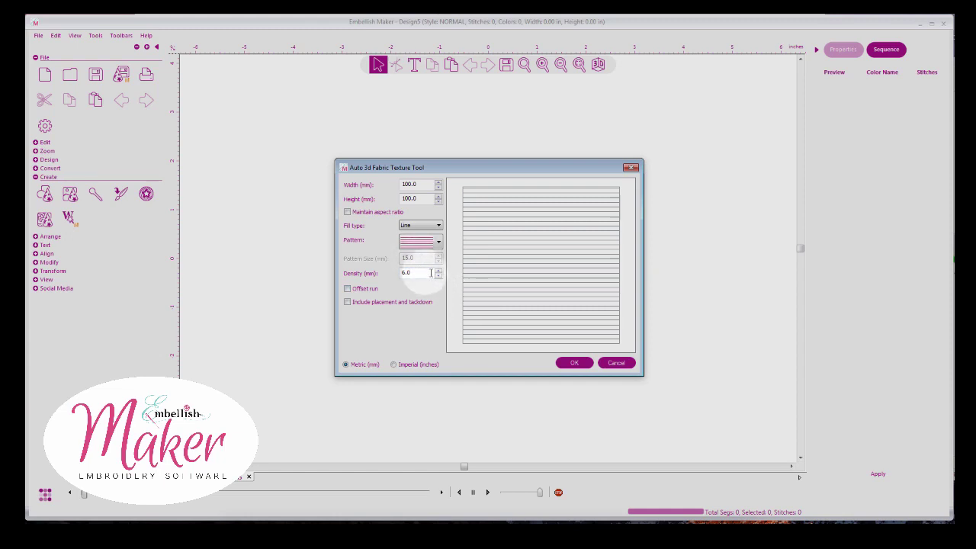
{"action": "left_click_drag", "start_coordinate": [430, 273], "coordinate": [398, 274]}
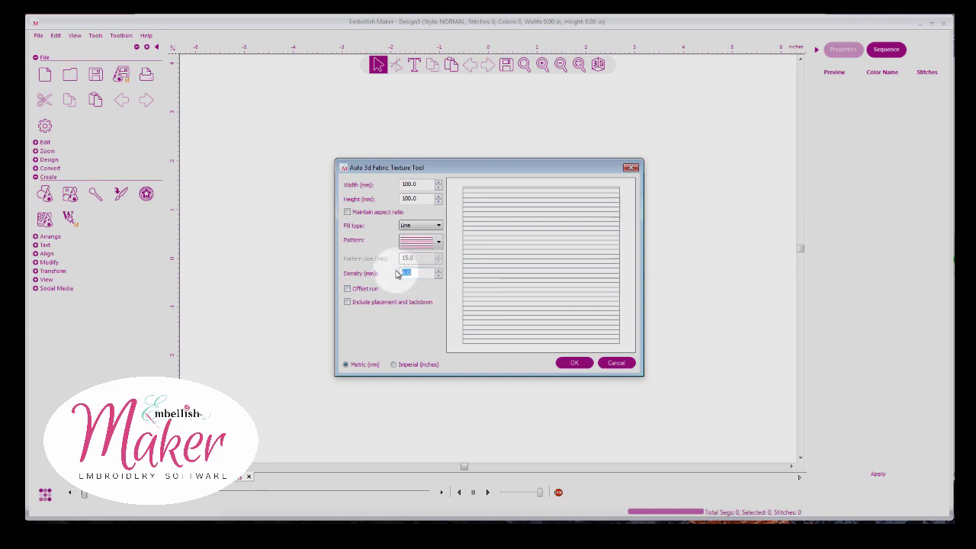
{"action": "type", "text": "20"}
{"action": "key", "text": "Tab"}
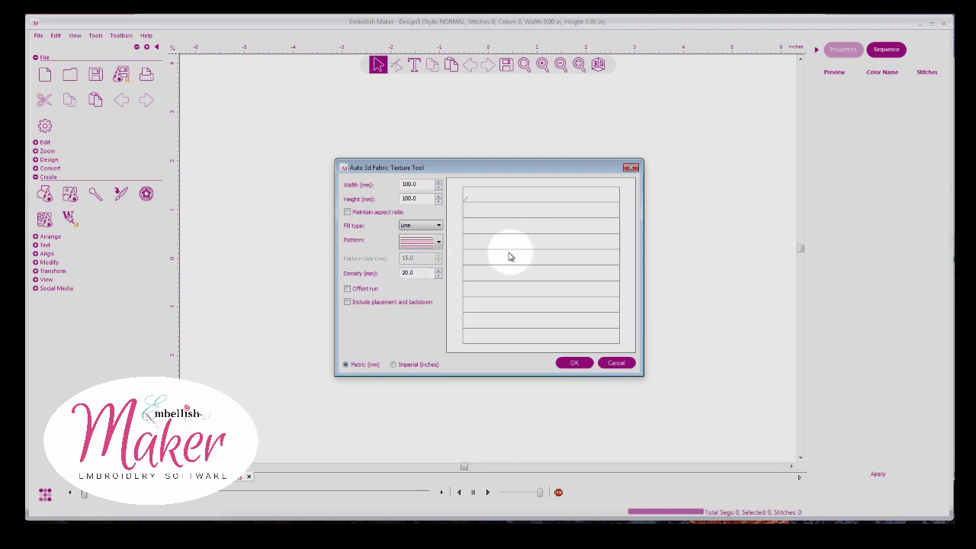
Step: Try the diagonal, vertical and grid line patterns, entering a density of 6 along the way
{"action": "left_click", "coordinate": [438, 241]}
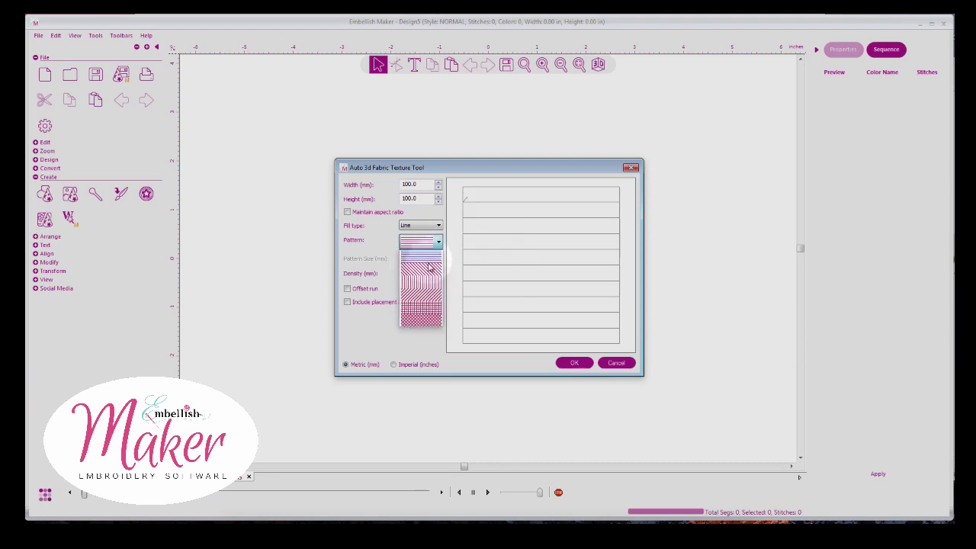
{"action": "left_click", "coordinate": [428, 271]}
{"action": "left_click_drag", "start_coordinate": [421, 274], "coordinate": [334, 275]}
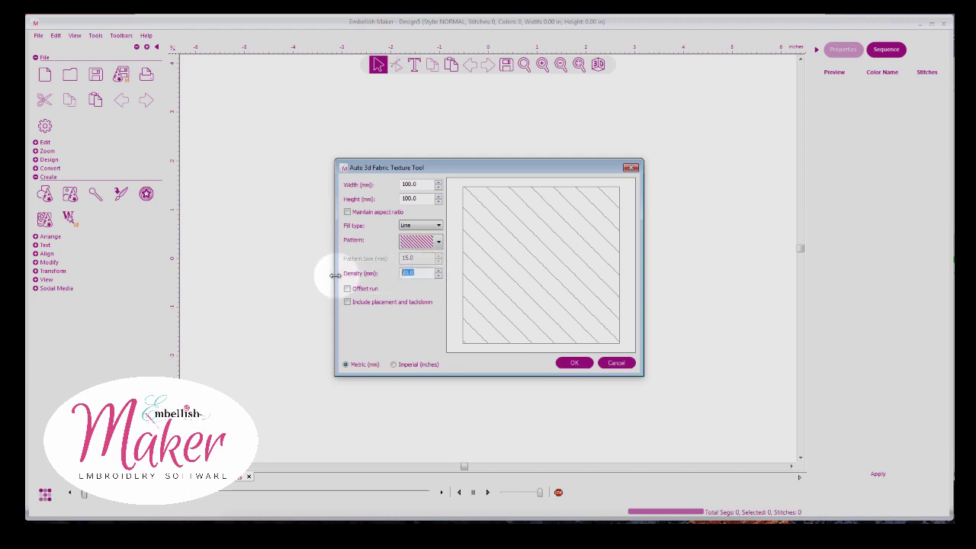
{"action": "type", "text": "6"}
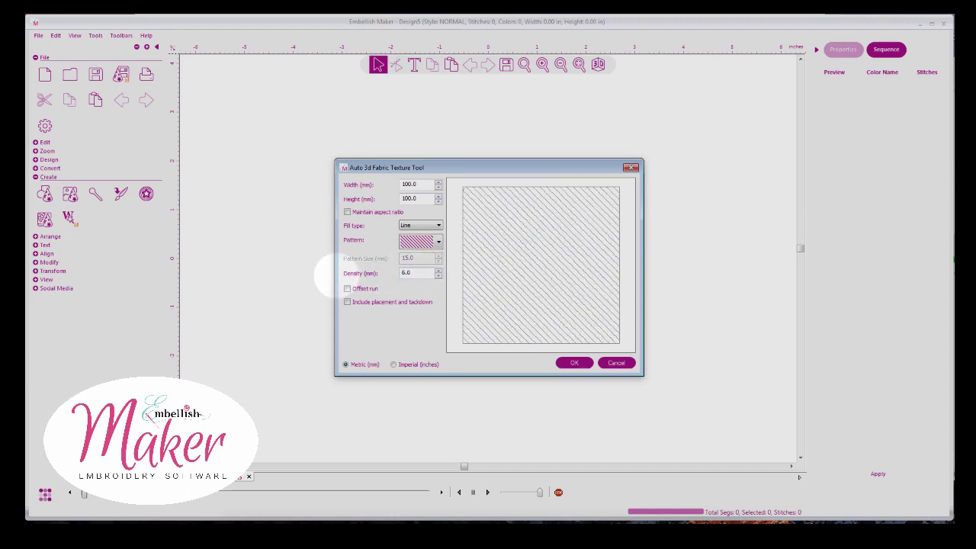
{"action": "left_click", "coordinate": [439, 242]}
{"action": "left_click", "coordinate": [420, 284]}
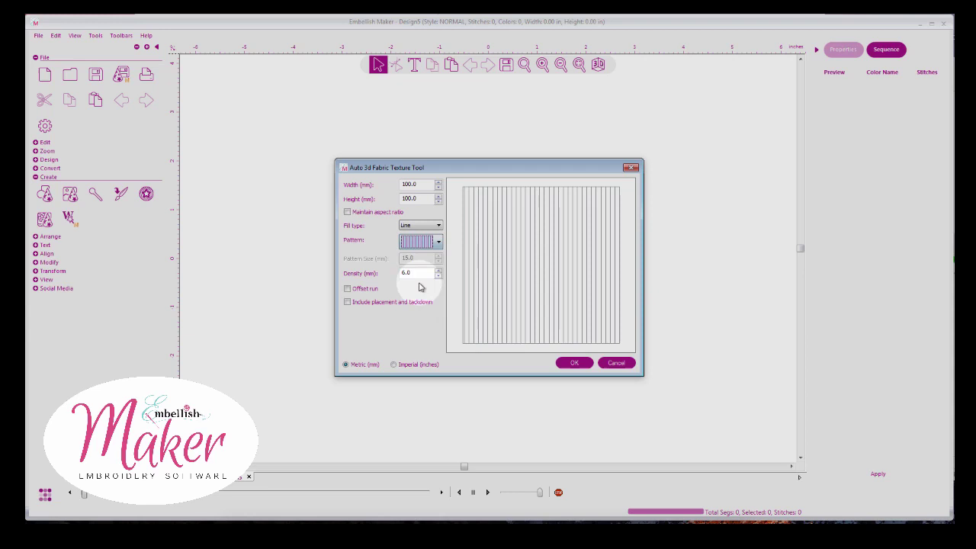
{"action": "left_click", "coordinate": [438, 242]}
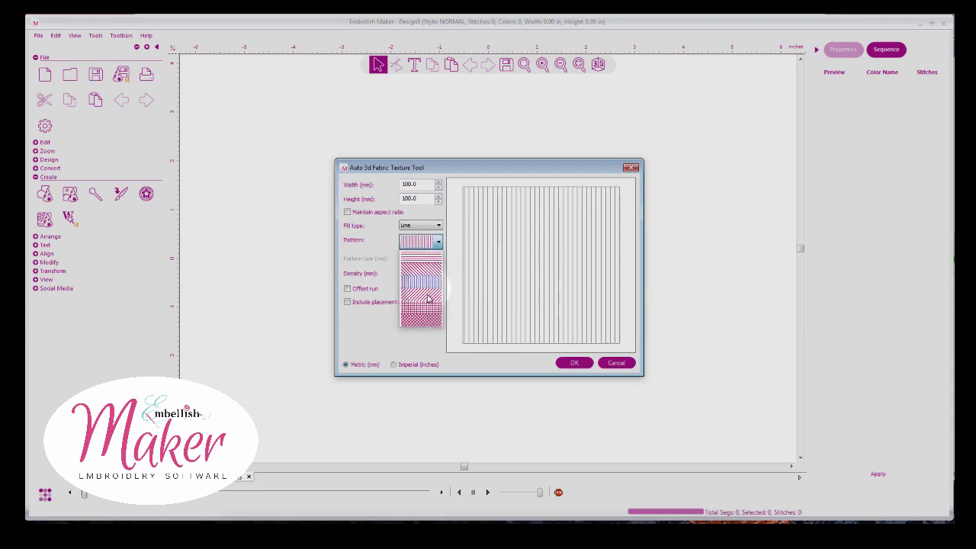
{"action": "left_click", "coordinate": [425, 305]}
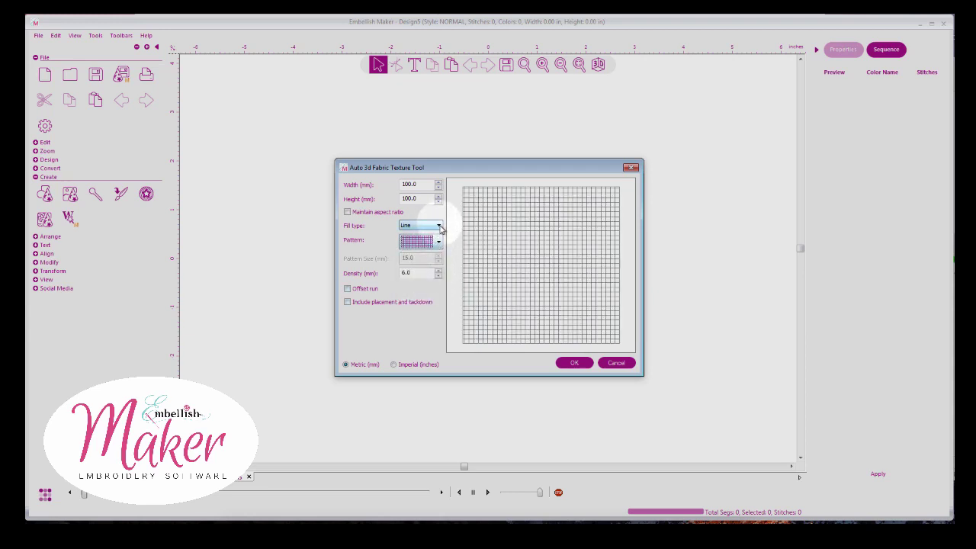
Step: Choose the diagonal crosshatch line pattern, setting density to 10.0 and then back to 20.0
{"action": "left_click", "coordinate": [438, 225]}
{"action": "left_click", "coordinate": [431, 247]}
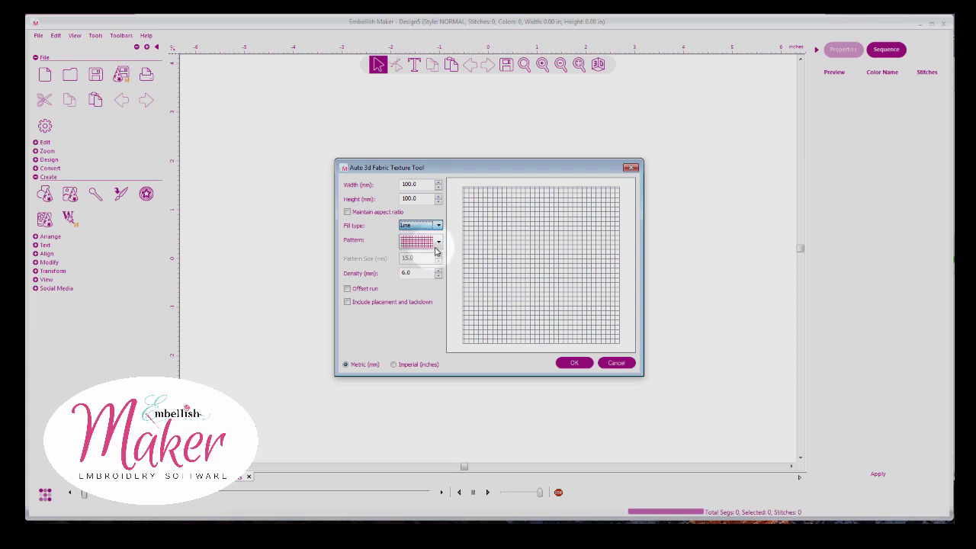
{"action": "left_click", "coordinate": [438, 242]}
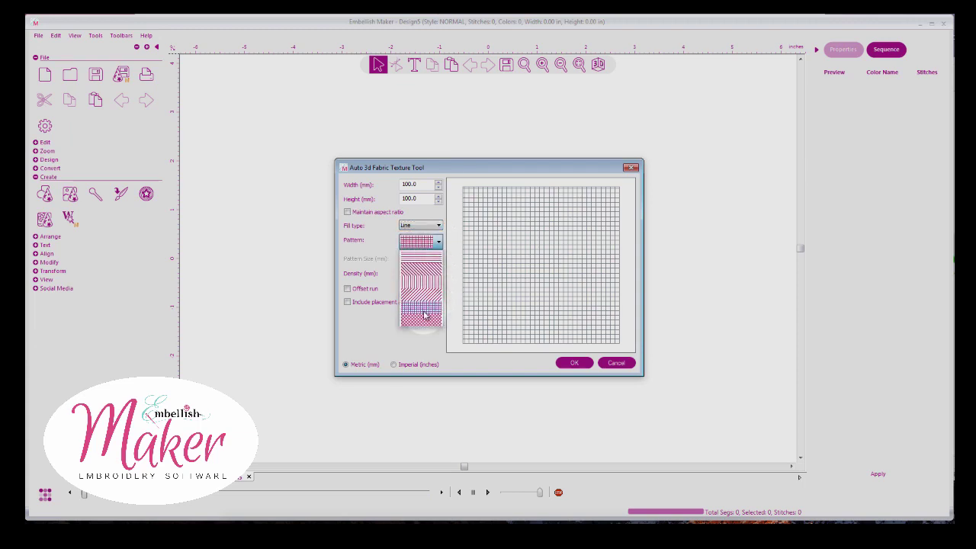
{"action": "left_click", "coordinate": [424, 319]}
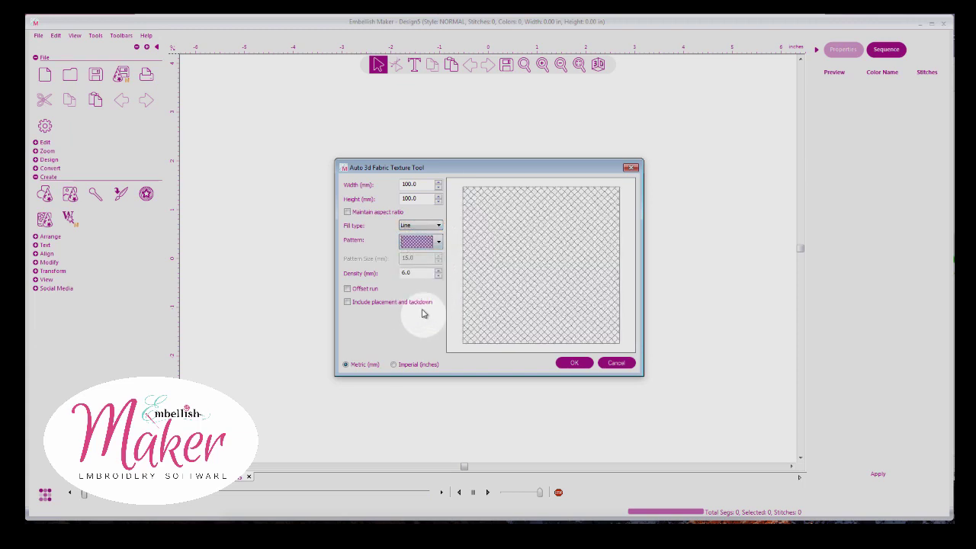
{"action": "double_click", "coordinate": [402, 272]}
{"action": "type", "text": "1"}
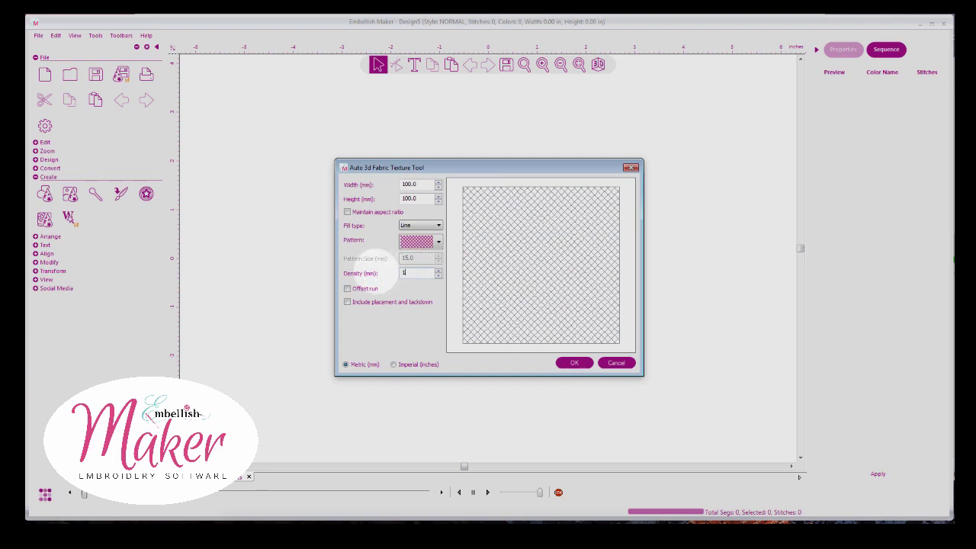
{"action": "type", "text": "0.0"}
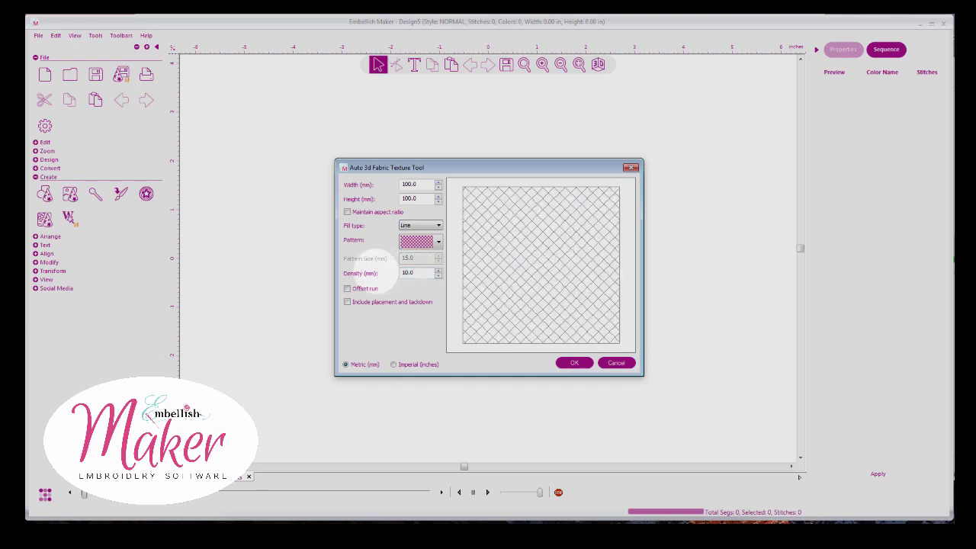
{"action": "double_click", "coordinate": [404, 273]}
{"action": "type", "text": "20.0"}
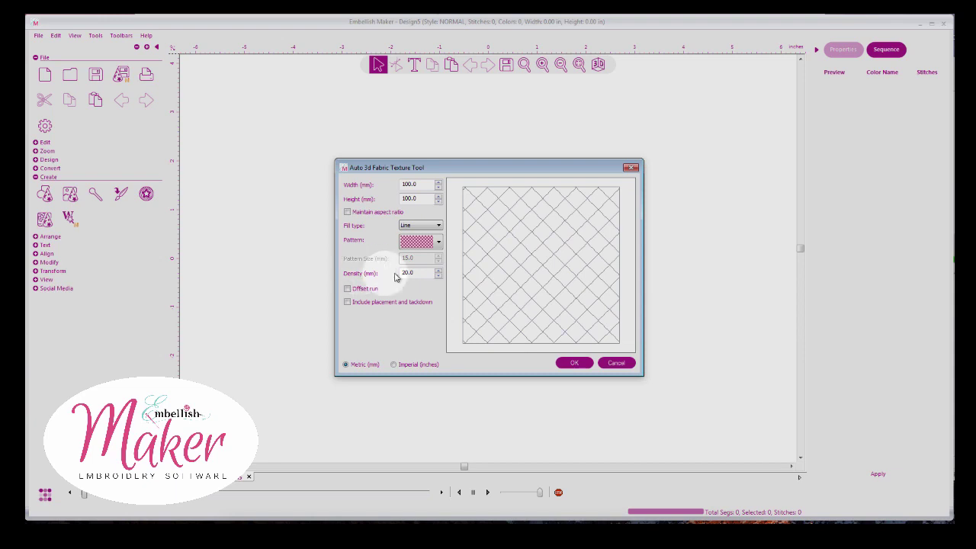
Step: Change the fill type to Curve, keeping the 20.0 mm density
{"action": "left_click", "coordinate": [434, 225]}
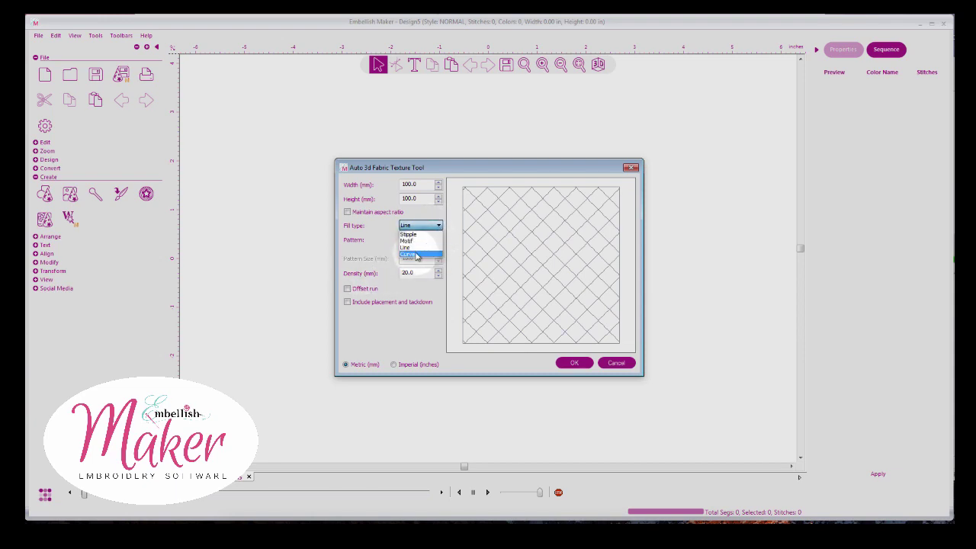
{"action": "left_click", "coordinate": [413, 254]}
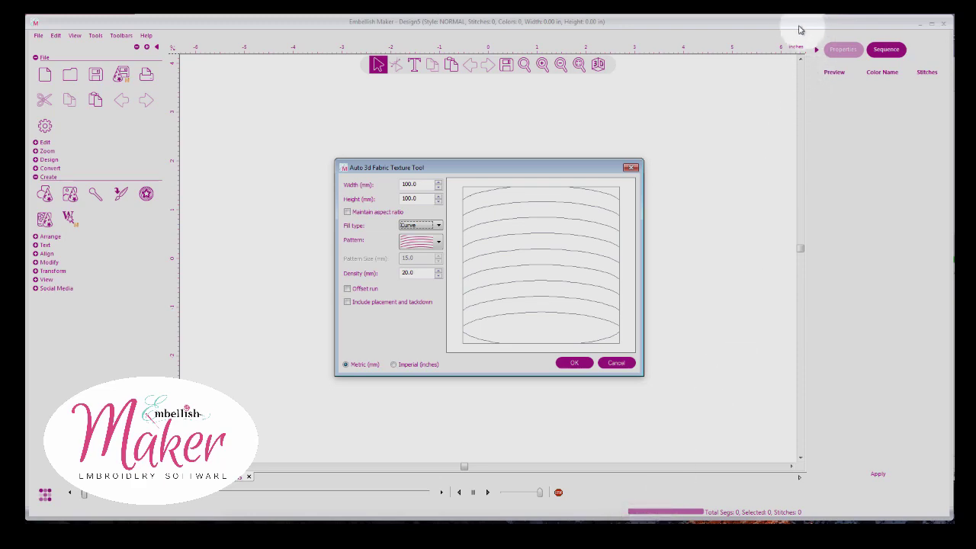
{"action": "key", "text": "super+Tab"}
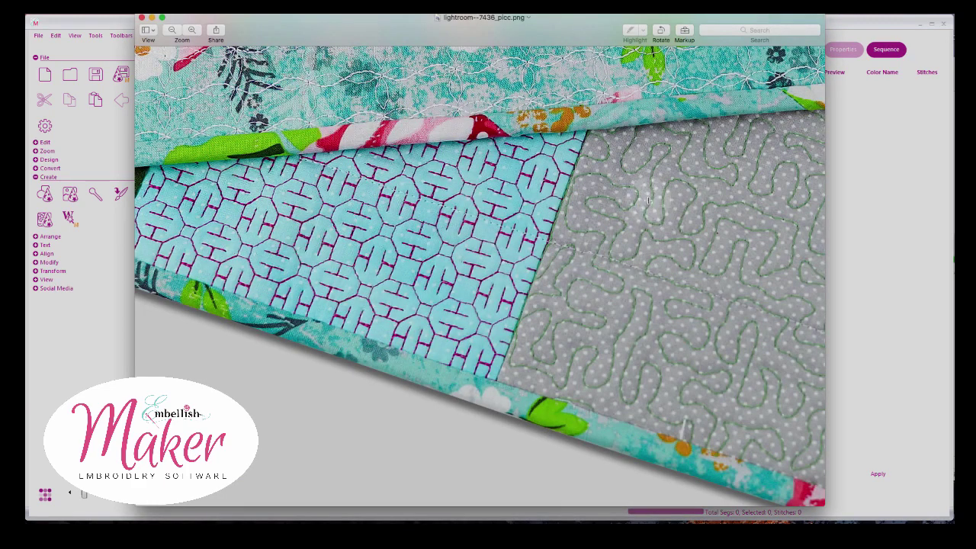
Step: Scroll around the quilt photo's curved-line block, then close Preview to return to Embellish Maker
{"action": "scroll", "coordinate": [648, 199], "scroll_direction": "right", "scroll_amount": 10}
{"action": "scroll", "coordinate": [648, 200], "scroll_direction": "down", "scroll_amount": 3}
{"action": "scroll", "coordinate": [648, 200], "scroll_direction": "down", "scroll_amount": 3}
{"action": "scroll", "coordinate": [648, 200], "scroll_direction": "right", "scroll_amount": 2}
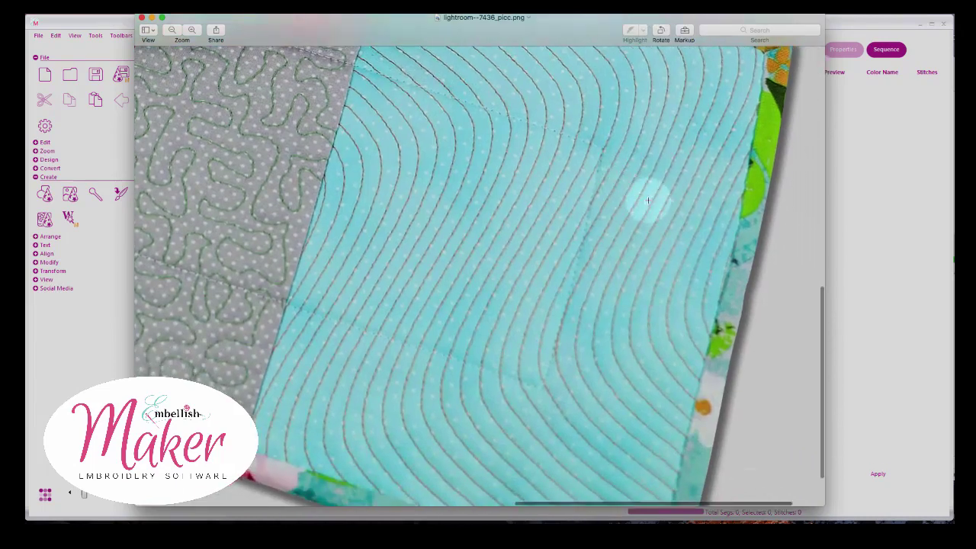
{"action": "scroll", "coordinate": [648, 200], "scroll_direction": "down", "scroll_amount": 2}
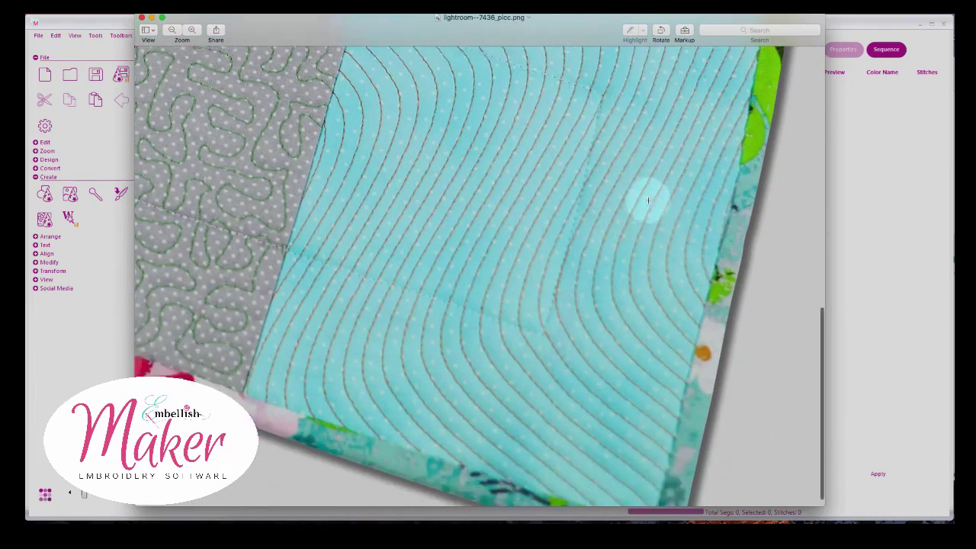
{"action": "scroll", "coordinate": [648, 200], "scroll_direction": "up", "scroll_amount": 5}
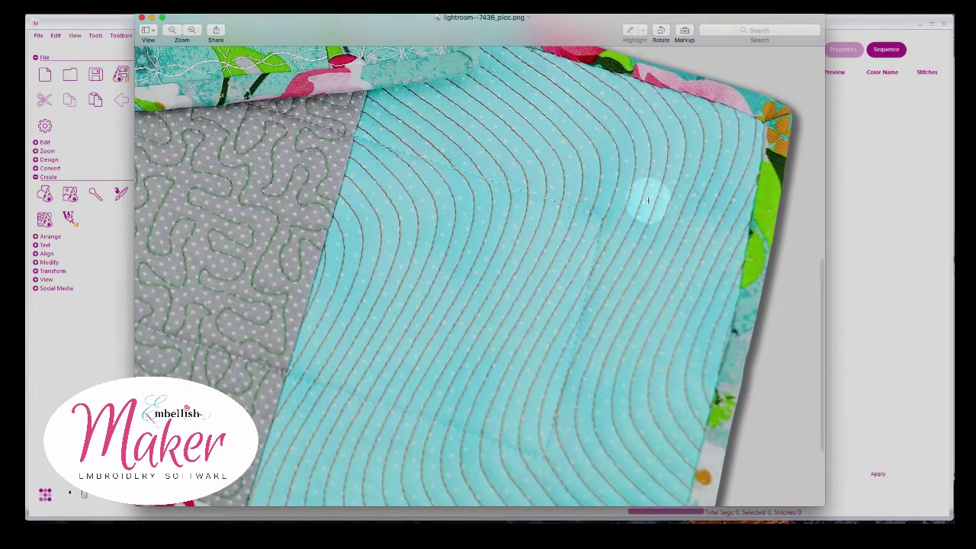
{"action": "left_click", "coordinate": [853, 192]}
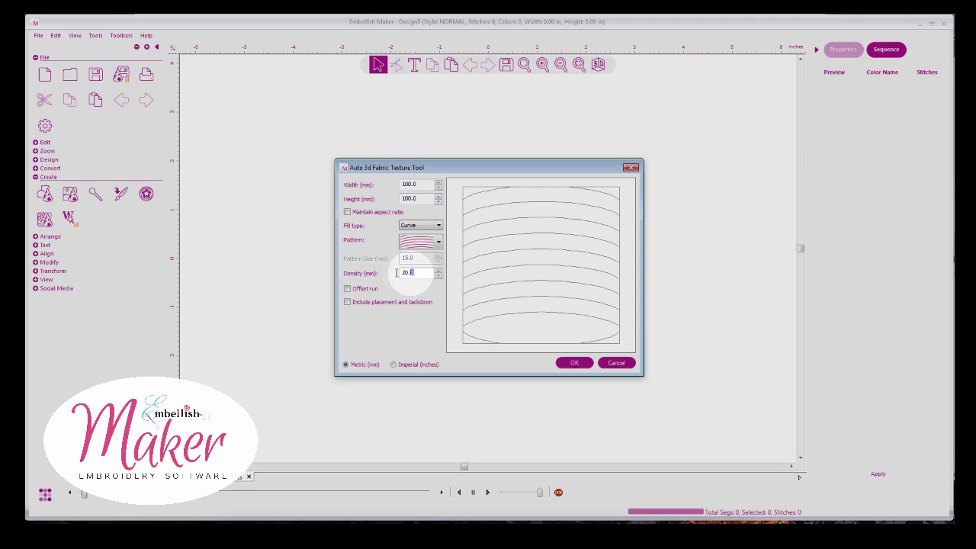
Step: Set the curve density to 6.0 and try the diagonal and crosshatched curve patterns
{"action": "left_click_drag", "start_coordinate": [416, 272], "coordinate": [330, 276]}
{"action": "type", "text": "6.0"}
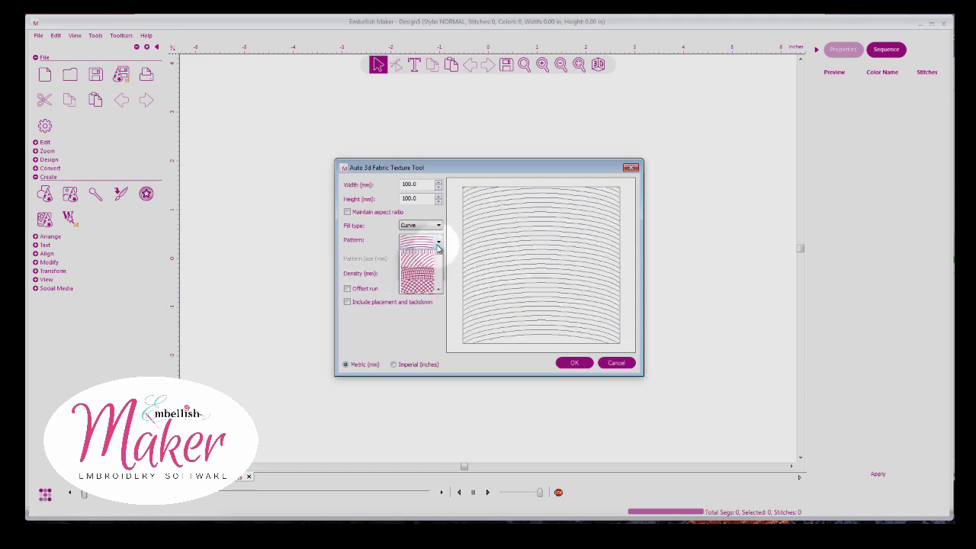
{"action": "left_click", "coordinate": [424, 259]}
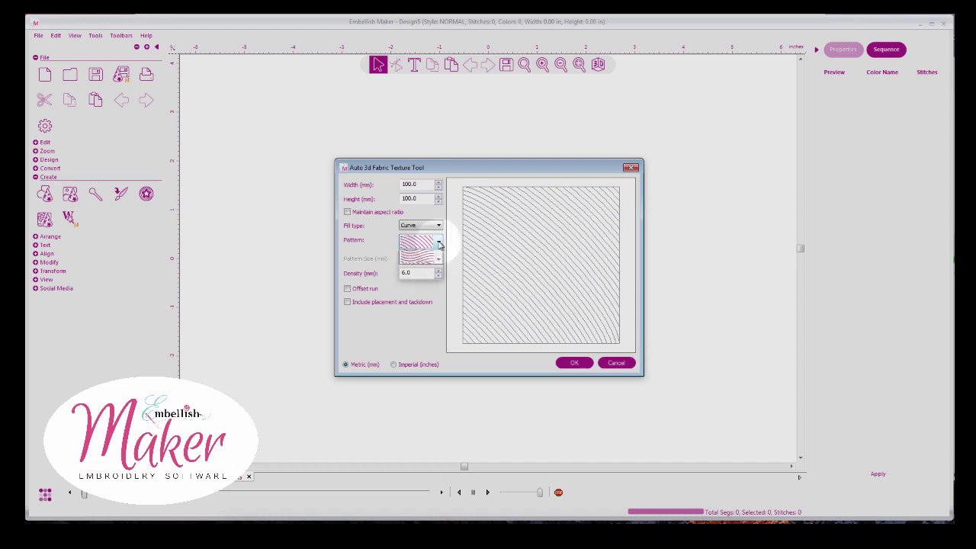
{"action": "left_click", "coordinate": [428, 279]}
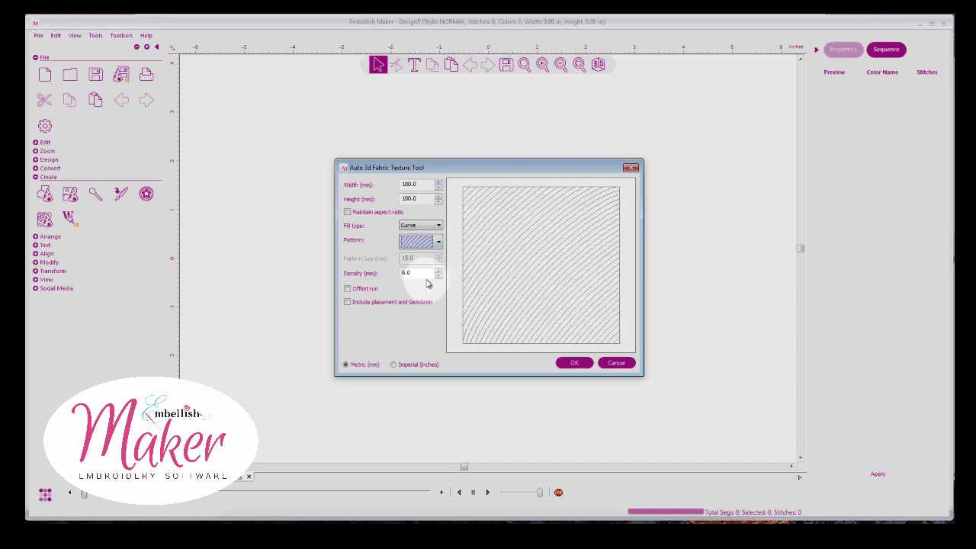
{"action": "left_click", "coordinate": [439, 244]}
{"action": "left_click", "coordinate": [426, 279]}
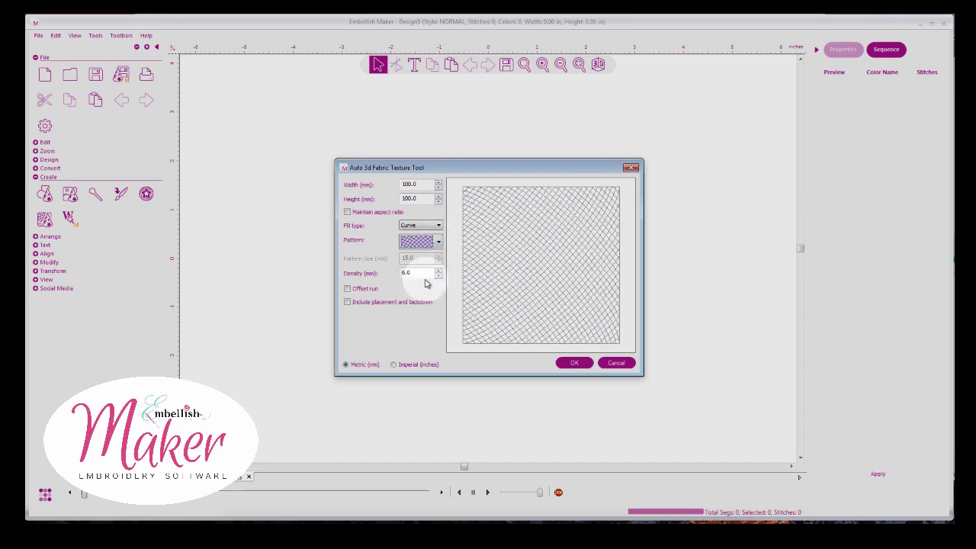
Step: After trying the wavy swatches, pick the twisted crosshatch curve pattern and turn on Offset run
{"action": "left_click", "coordinate": [437, 243]}
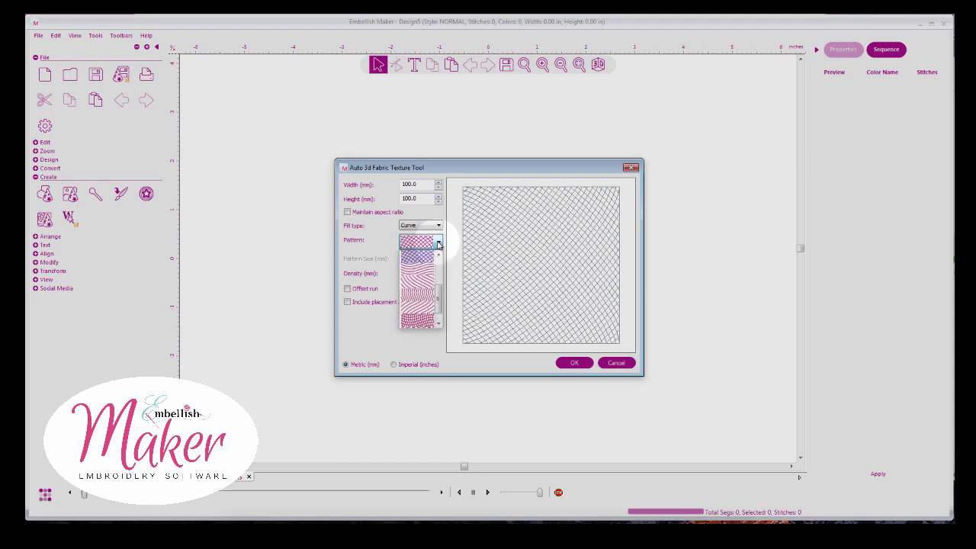
{"action": "left_click", "coordinate": [428, 280]}
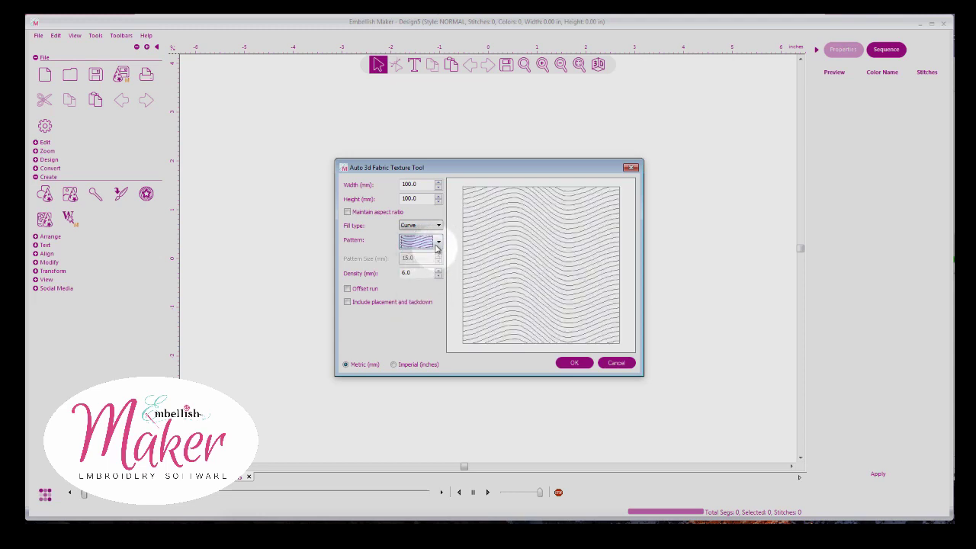
{"action": "left_click", "coordinate": [437, 242]}
{"action": "left_click", "coordinate": [419, 309]}
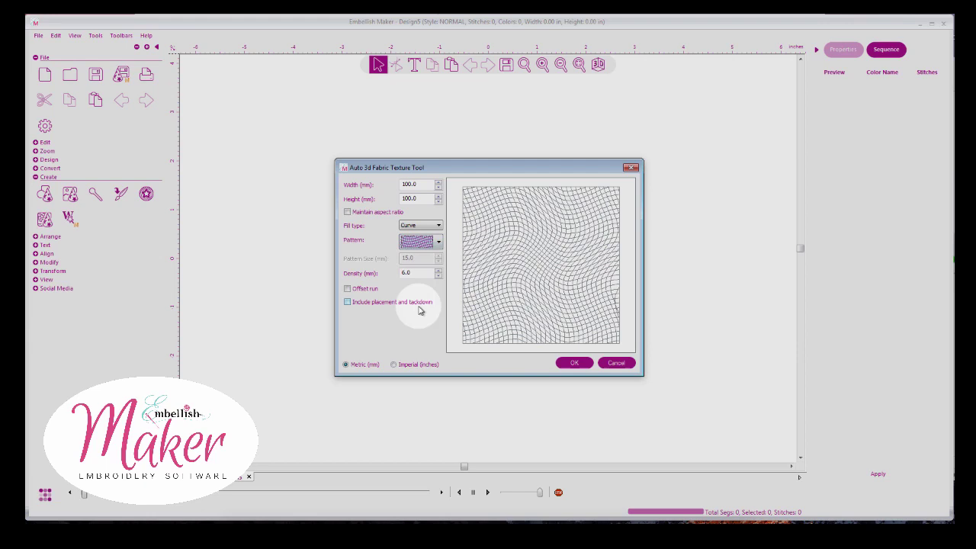
{"action": "left_click", "coordinate": [438, 242]}
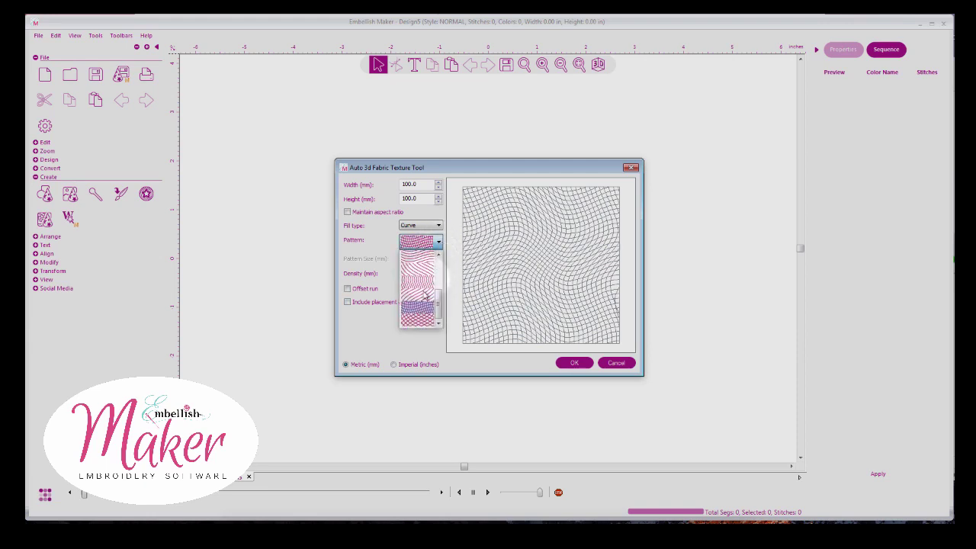
{"action": "left_click", "coordinate": [420, 321]}
{"action": "left_click", "coordinate": [438, 241]}
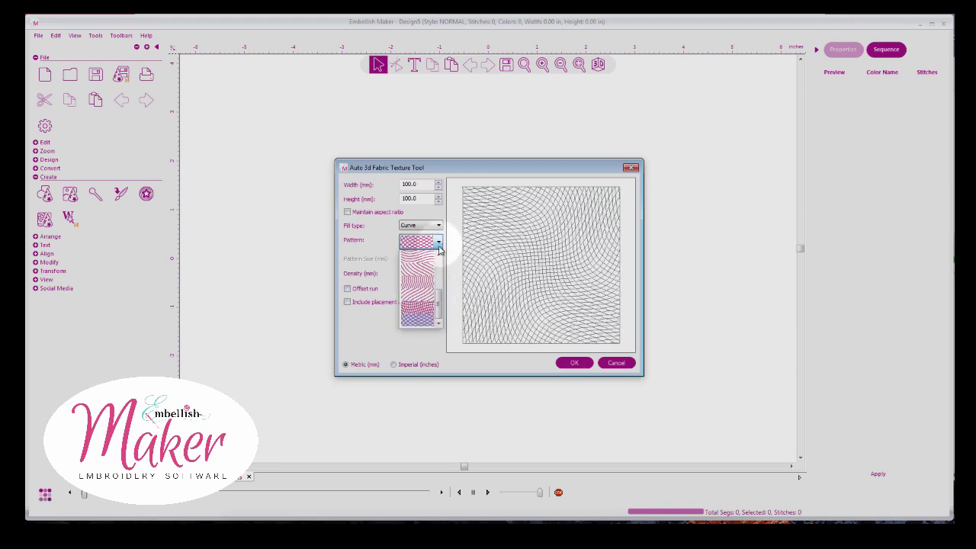
{"action": "left_click", "coordinate": [423, 320]}
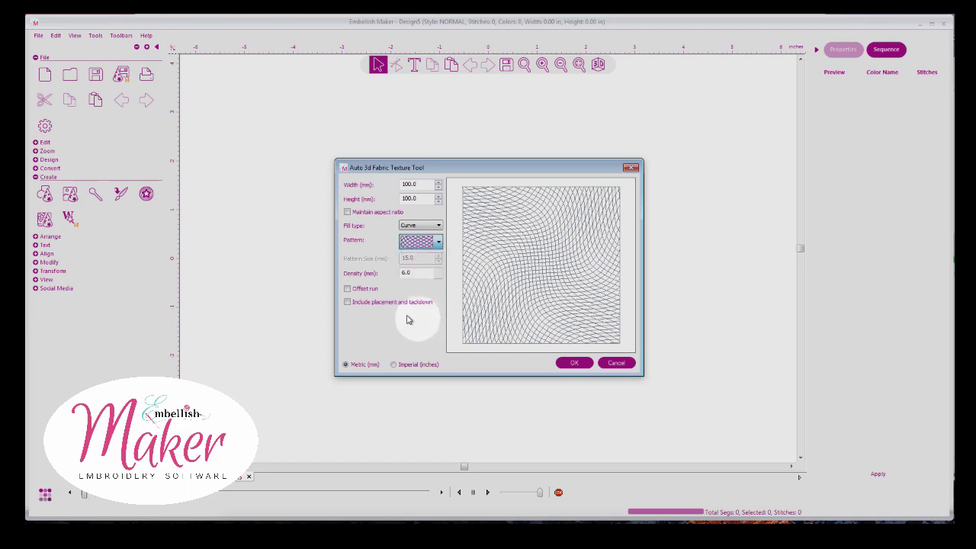
{"action": "left_click", "coordinate": [347, 290]}
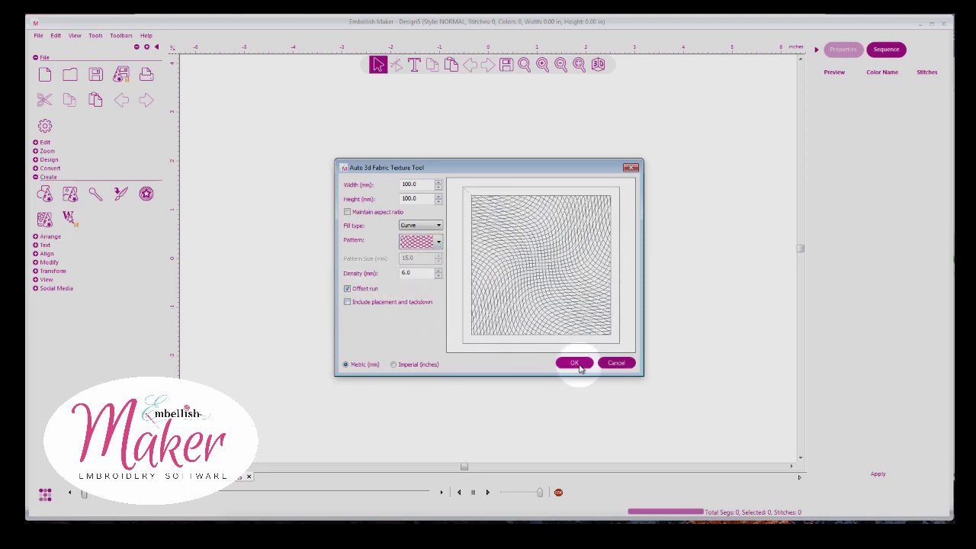
Step: Place the curved crosshatch fill on the canvas and show its stitches in 3D
{"action": "left_click", "coordinate": [575, 363]}
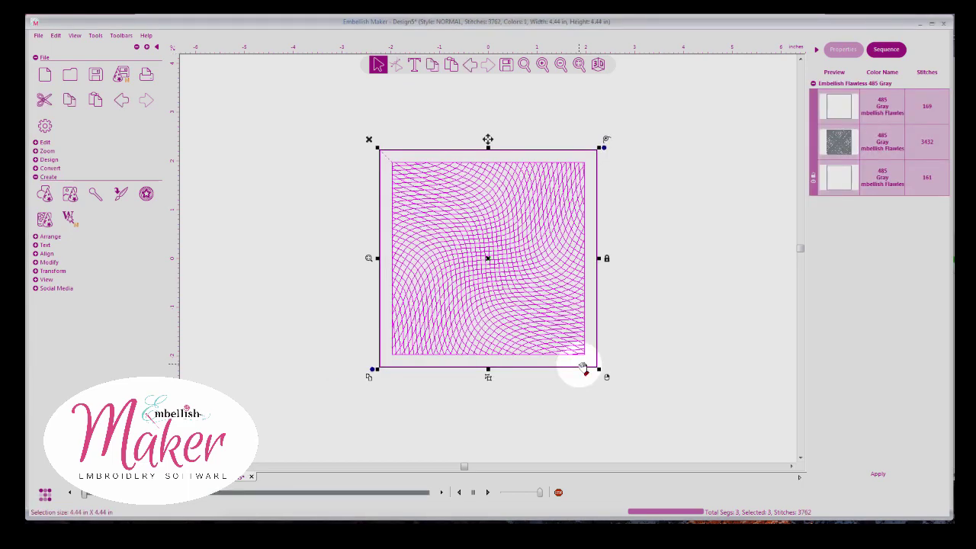
{"action": "left_click", "coordinate": [598, 69]}
{"action": "left_click", "coordinate": [285, 305]}
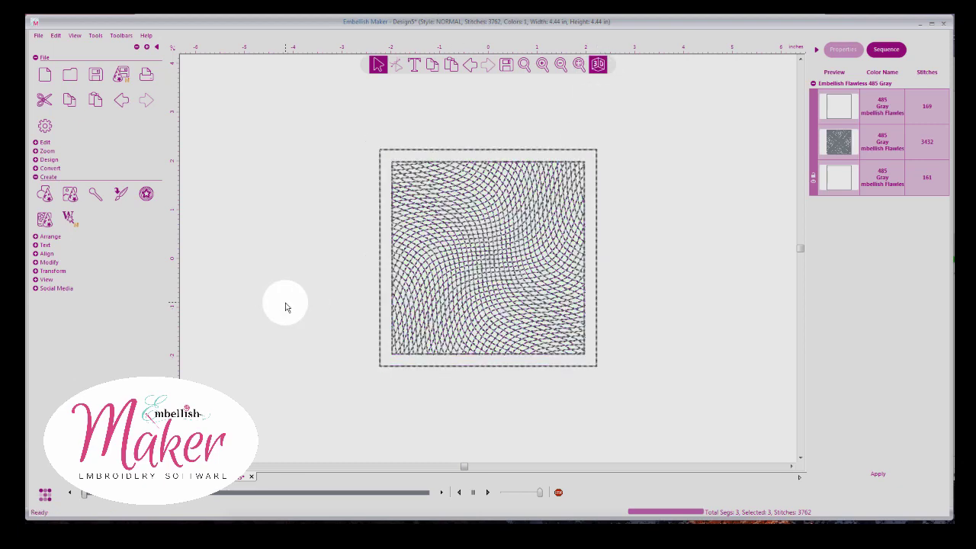
Step: Inspect the 169-stitch outline, 3432-stitch texture fill and 161-stitch border objects in the Sequence panel
{"action": "left_click", "coordinate": [839, 112]}
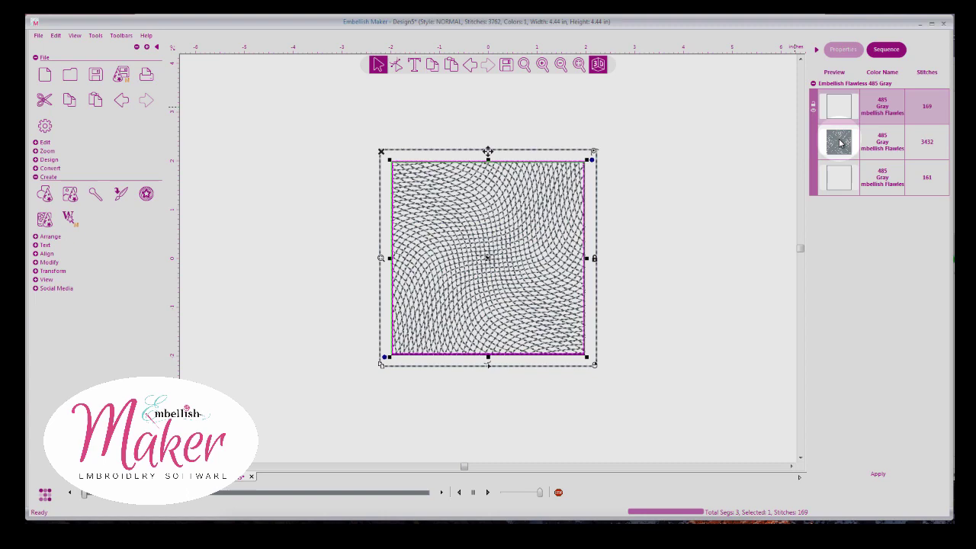
{"action": "left_click", "coordinate": [839, 144]}
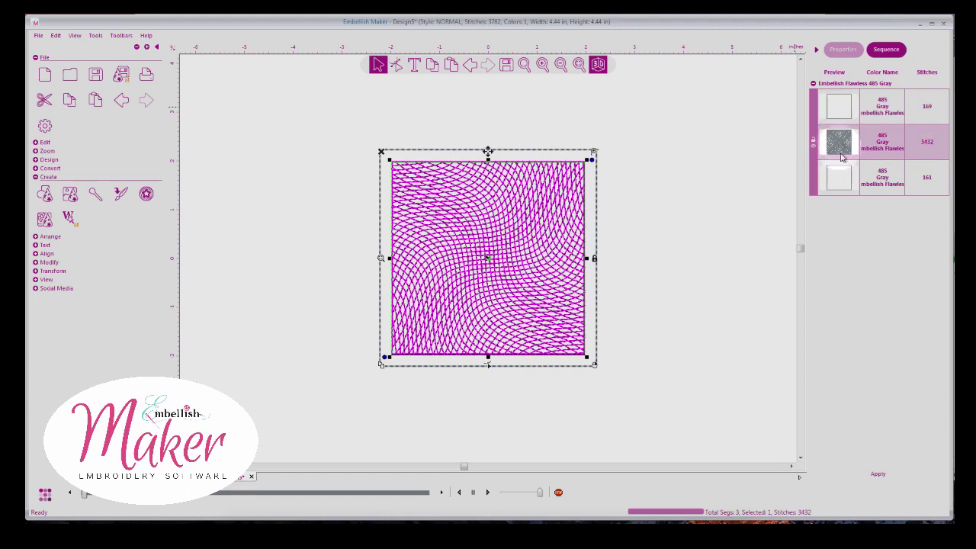
{"action": "left_click", "coordinate": [841, 174]}
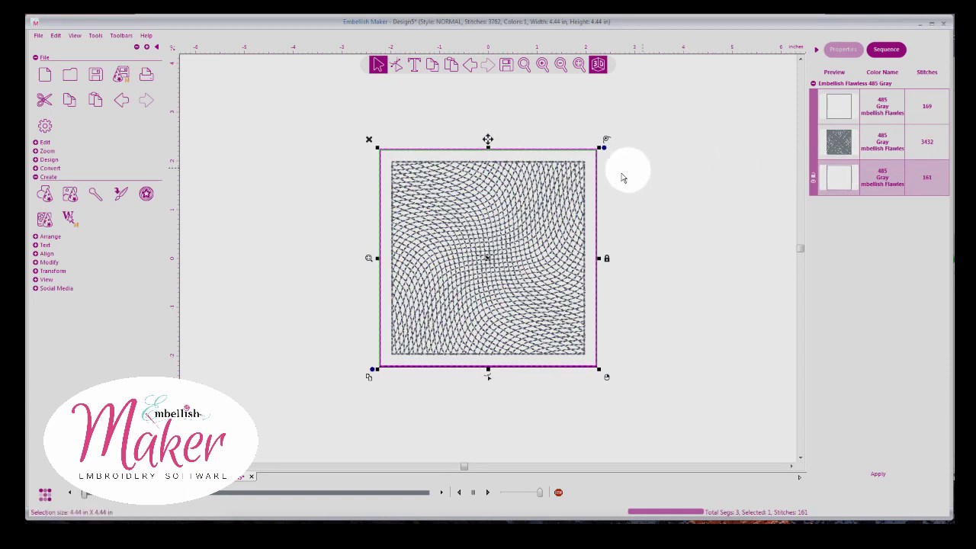
{"action": "right_click", "coordinate": [599, 186]}
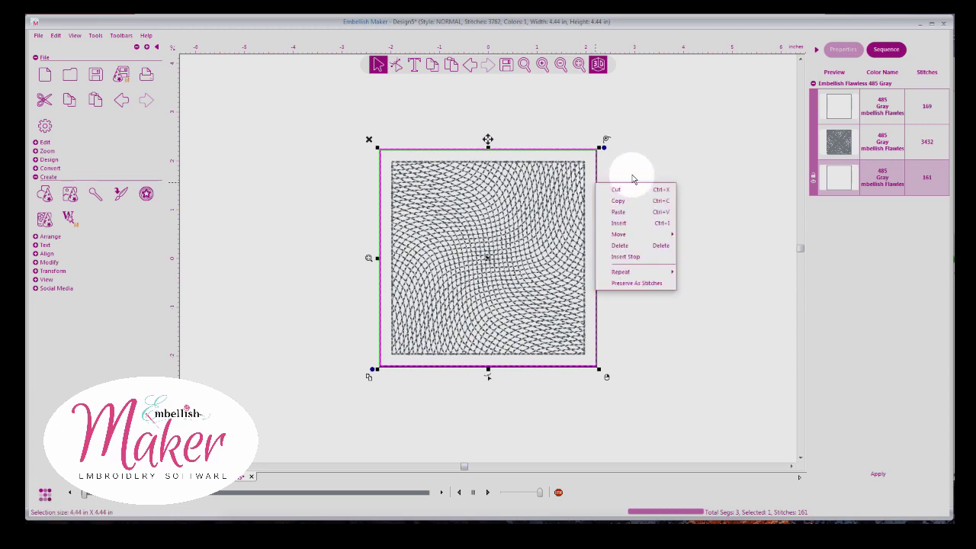
{"action": "left_click", "coordinate": [843, 178]}
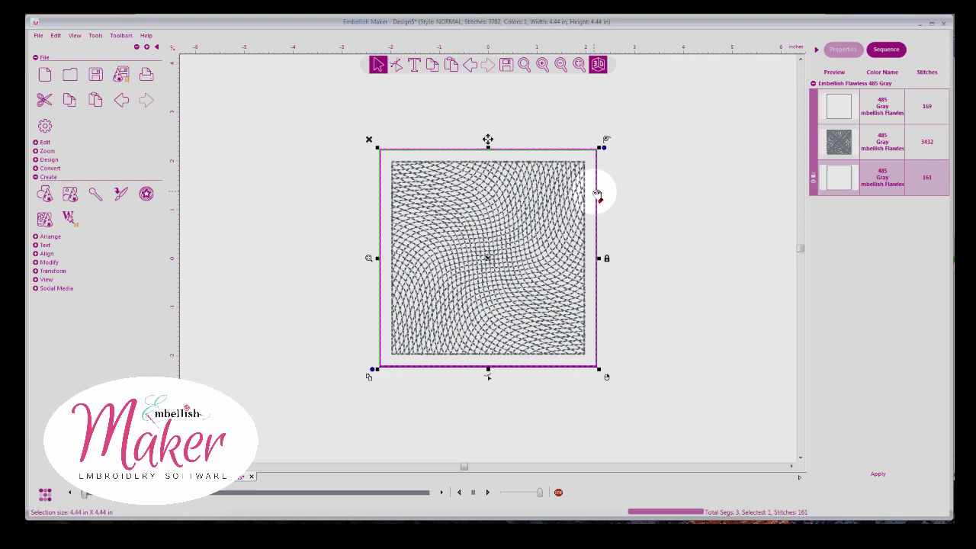
Step: Zoom in on the curved-crosshatch quilting fill, then launch the Auto 3D Fabric Texture tool again
{"action": "left_click", "coordinate": [578, 65]}
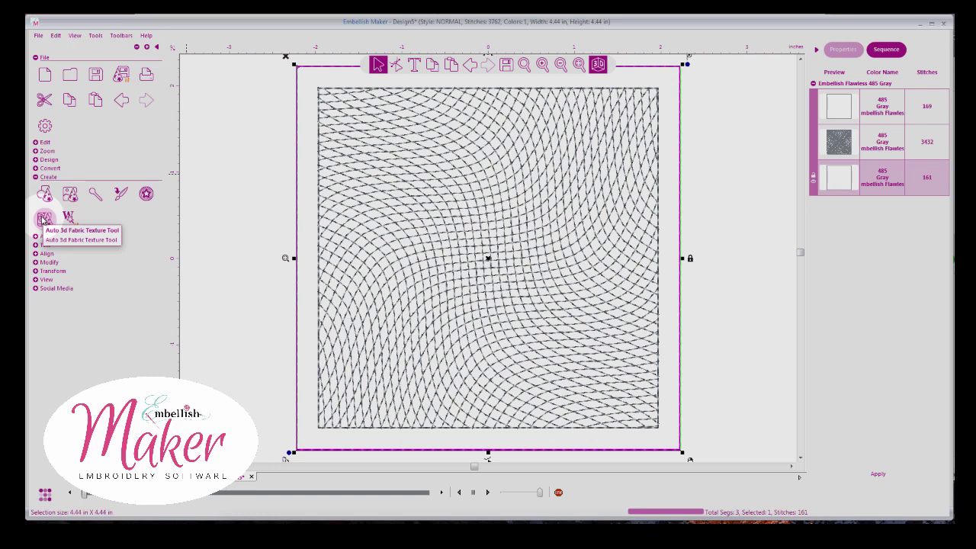
{"action": "left_click", "coordinate": [43, 218]}
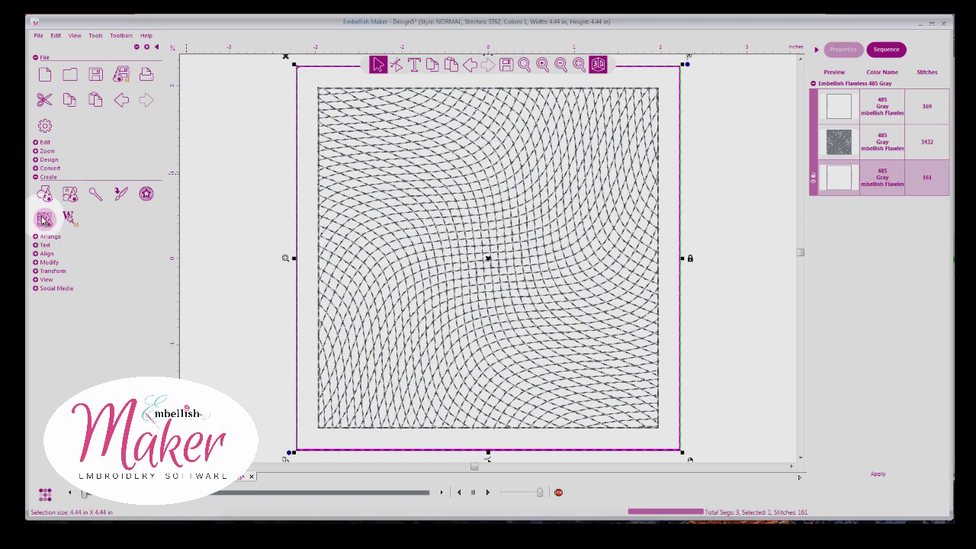